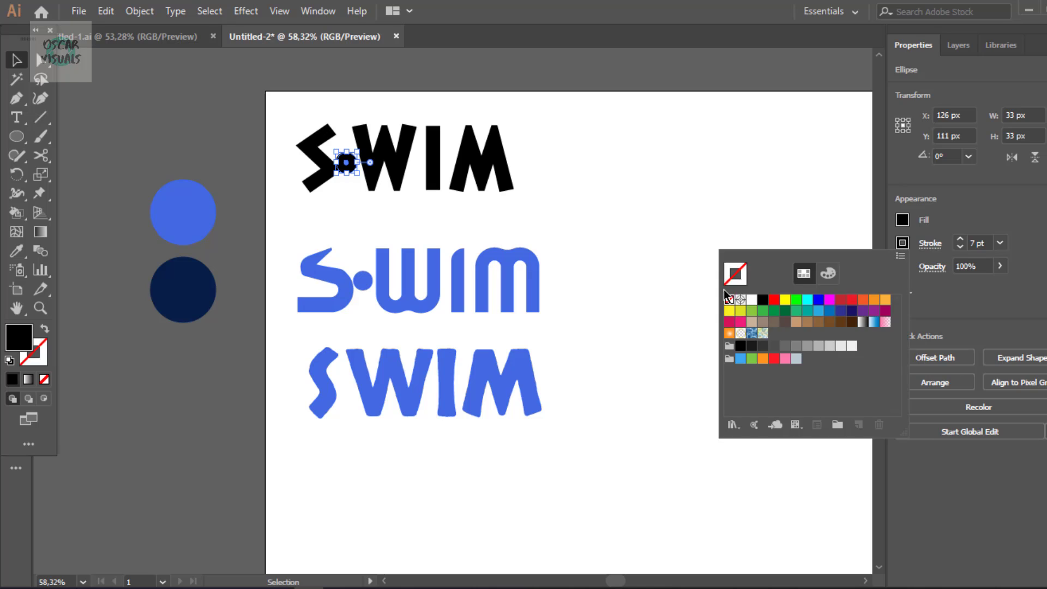
- Nudge the black dot slightly upward between the S and the W of the black wordmark
left_click(326, 220)
left_click_drag(346, 162, 347, 160)
left_click(585, 165)
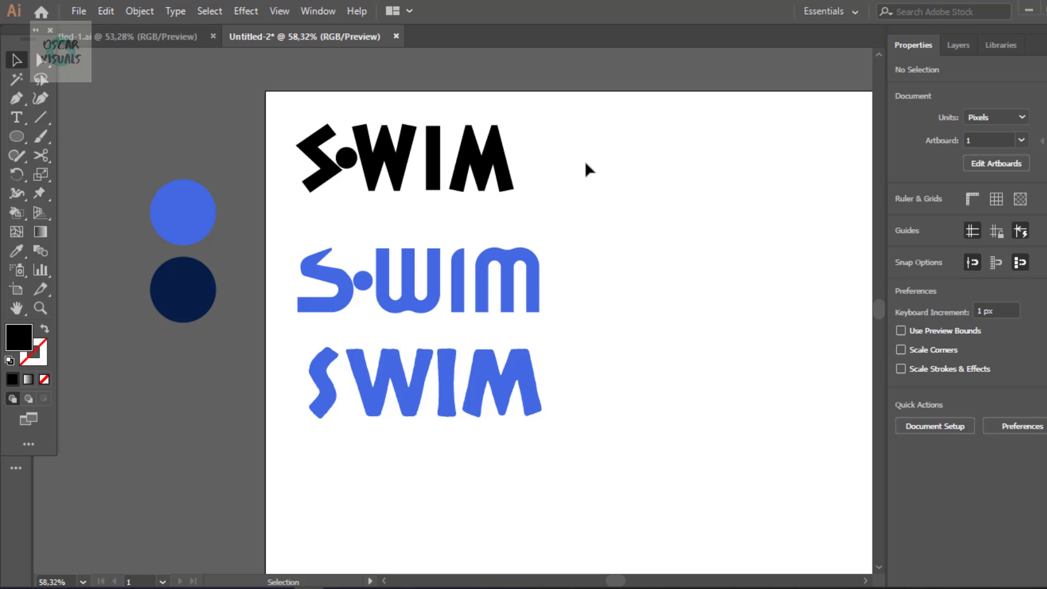
- Move the blue and navy sample circles side by side above the artboard
key("z")
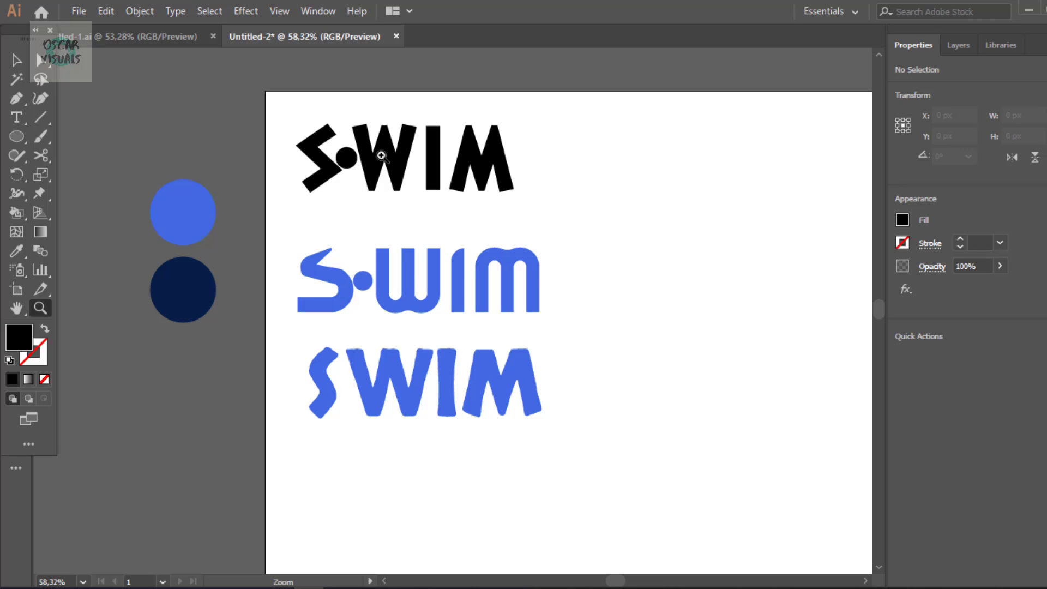
left_click(382, 156)
left_click(489, 358)
key("v")
left_click_drag(49, 480, 163, 153)
left_click_drag(62, 344, 331, 73)
left_click_drag(123, 172, 397, 96)
left_click(559, 106)
- Expand the black SWIM lettering, including its dot, into editable paths
left_click(41, 60)
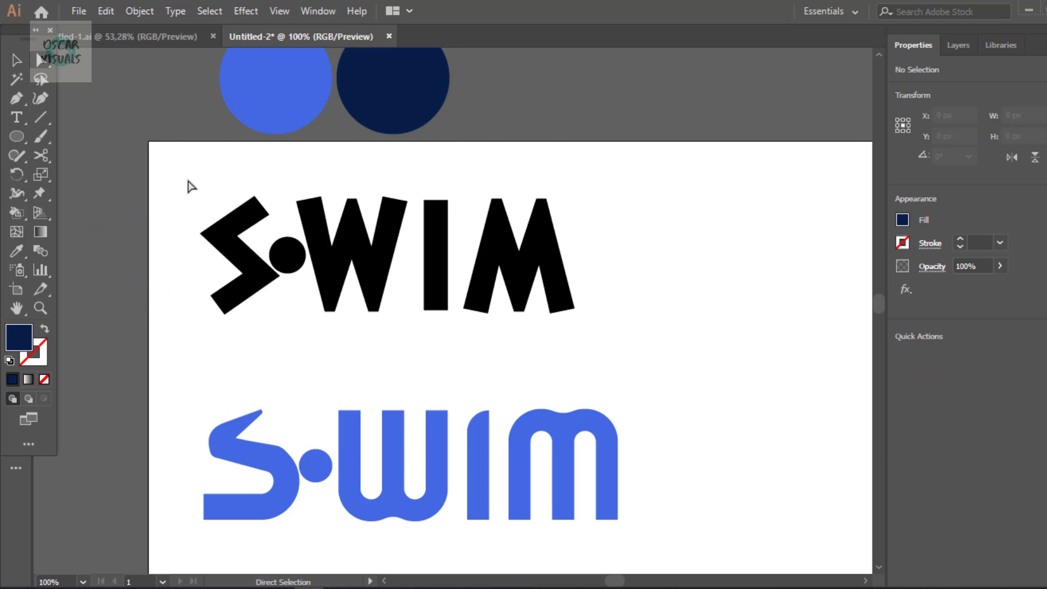
left_click_drag(193, 198, 592, 329)
left_click(140, 11)
left_click(204, 175)
left_click(526, 408)
- Try rounding all the black letters' corners together, and round the lower corner of the S's upper end
left_click_drag(222, 235, 258, 245)
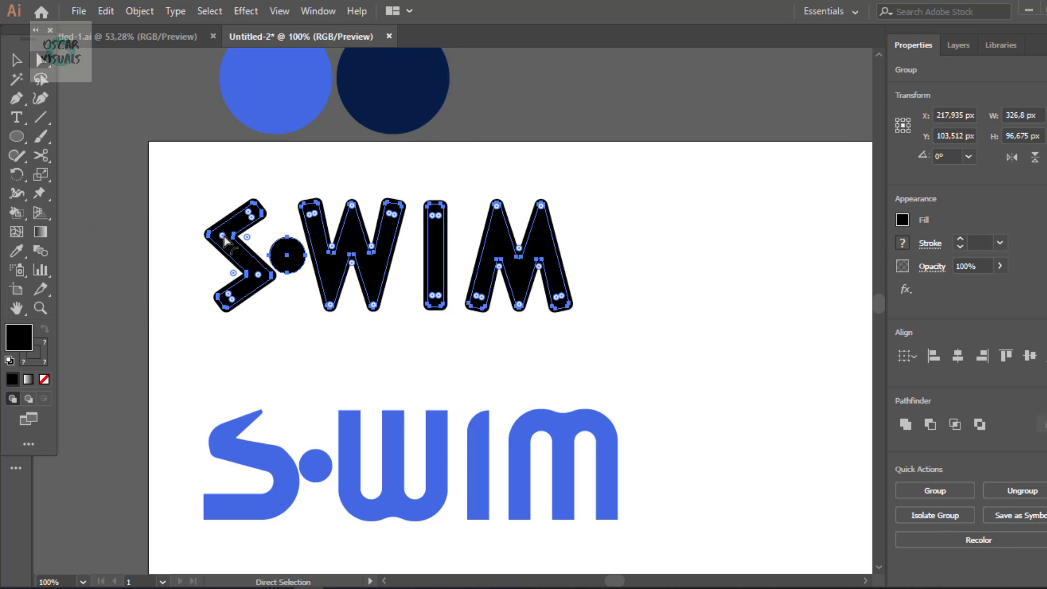
left_click(155, 250)
left_click(266, 216)
left_click(190, 137)
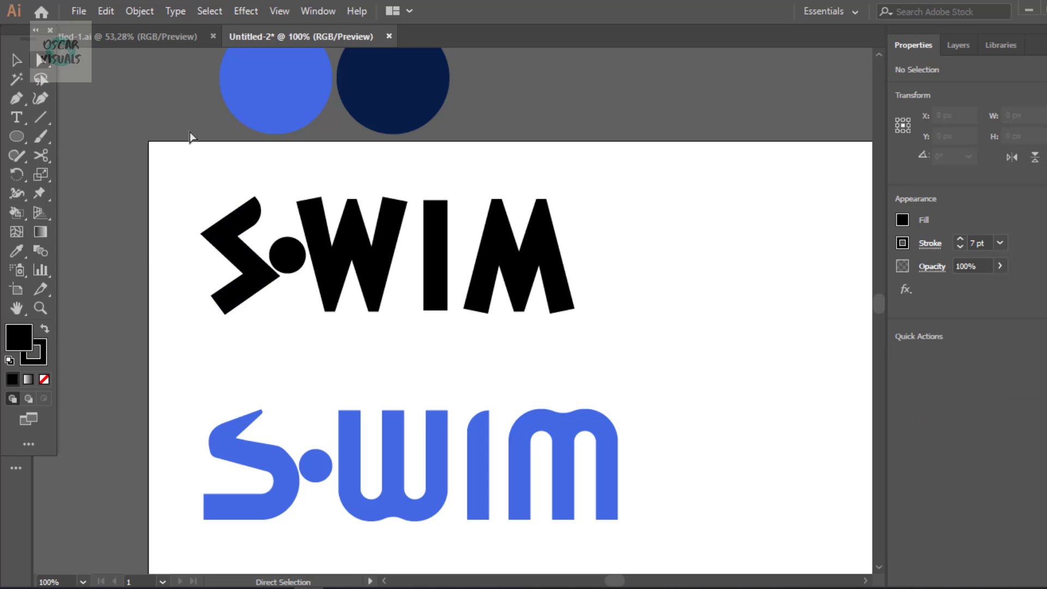
- Round the outer corner at the upper end of the black S
left_click(254, 217)
left_click(156, 264)
left_click(253, 217)
left_click(179, 133)
left_click(242, 230)
- Shift the S slightly left and move the black dot slightly up
left_click_drag(180, 186, 265, 323)
left_click(21, 60)
left_click_drag(207, 210, 182, 200)
left_click(182, 200)
left_click_drag(287, 255, 288, 251)
left_click(469, 143)
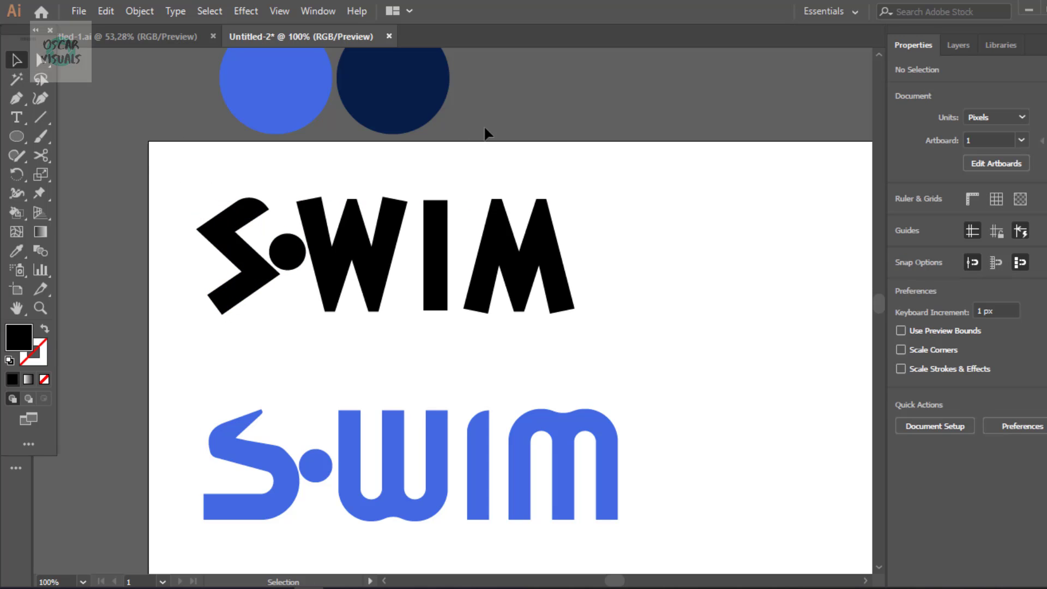
- Fine-tune the rounding of the outer corner at the upper end of the S
left_click(250, 196)
key("a")
left_click_drag(249, 218, 250, 212)
left_click(198, 125)
- Try rounding the two inner notches on the underside of the M
left_click(499, 265)
left_click_drag(499, 276, 497, 319)
left_click(539, 266)
left_click_drag(539, 275, 500, 244)
left_click(604, 263)
left_click(497, 299)
left_click(511, 288)
left_click(507, 330)
left_click(497, 262)
left_click(651, 224)
left_click(539, 294)
left_click_drag(539, 314, 549, 228)
left_click(558, 211)
- Round the upper left corner of the I and both outer upper corners of the W
left_click(428, 204)
left_click_drag(436, 211, 439, 214)
left_click(502, 136)
left_click(301, 205)
left_click_drag(309, 212, 316, 214)
left_click(403, 206)
left_click_drag(394, 213, 385, 218)
left_click(503, 127)
- Round the outer lower corners of both M legs
left_click(486, 309)
left_click_drag(477, 297, 467, 286)
left_click(553, 309)
left_click(658, 141)
left_click_drag(562, 296, 527, 298)
- Round both corners of the M's central lower point
left_click(517, 310)
left_click(532, 324)
left_click(522, 309)
left_click(532, 325)
left_click(522, 308)
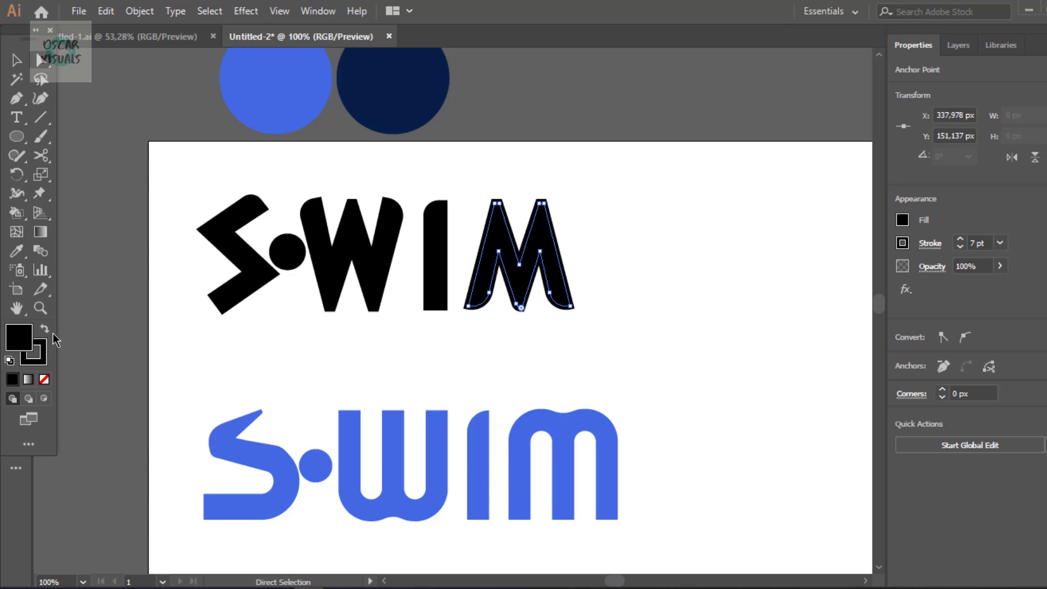
key("ctrl+equal")
key("ctrl+equal")
left_click(477, 320)
left_click(458, 304)
left_click(465, 306)
mouse_move(464, 300)
left_mouse_down()
mouse_move(450, 312)
mouse_move(461, 297)
mouse_move(467, 312)
left_mouse_up()
left_click(473, 318)
left_click(459, 295)
- Round the corners of the W's central peak
left_click(262, 297)
left_click_drag(109, 82, 145, 121)
left_click(175, 71)
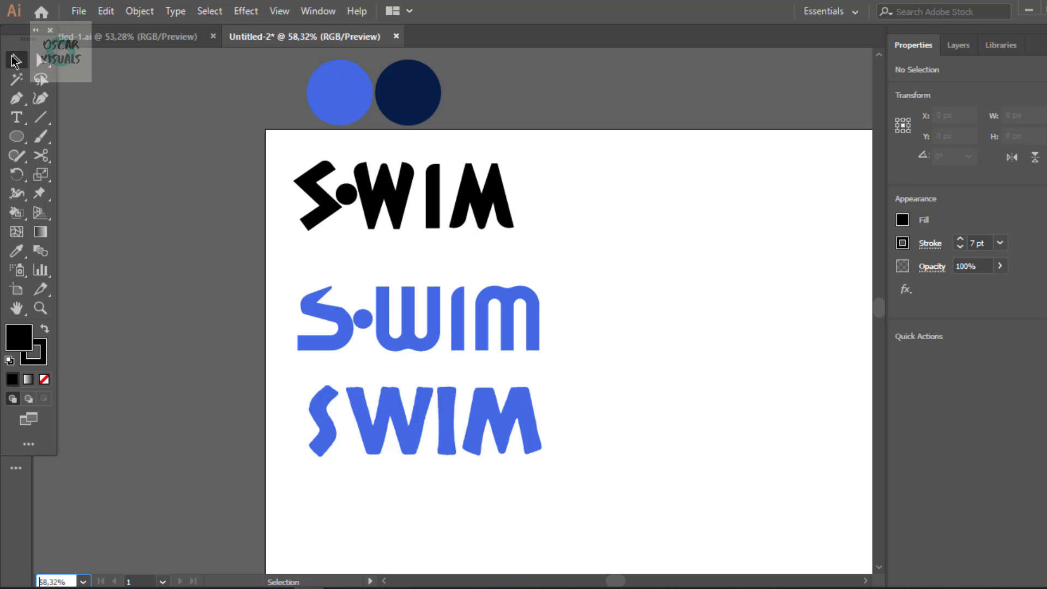
- Delete both blue SWIM wordmarks and the leftover blue dot, keeping only the black version
left_click(15, 58)
left_click(389, 421)
key("Delete")
left_click(436, 331)
key("Delete")
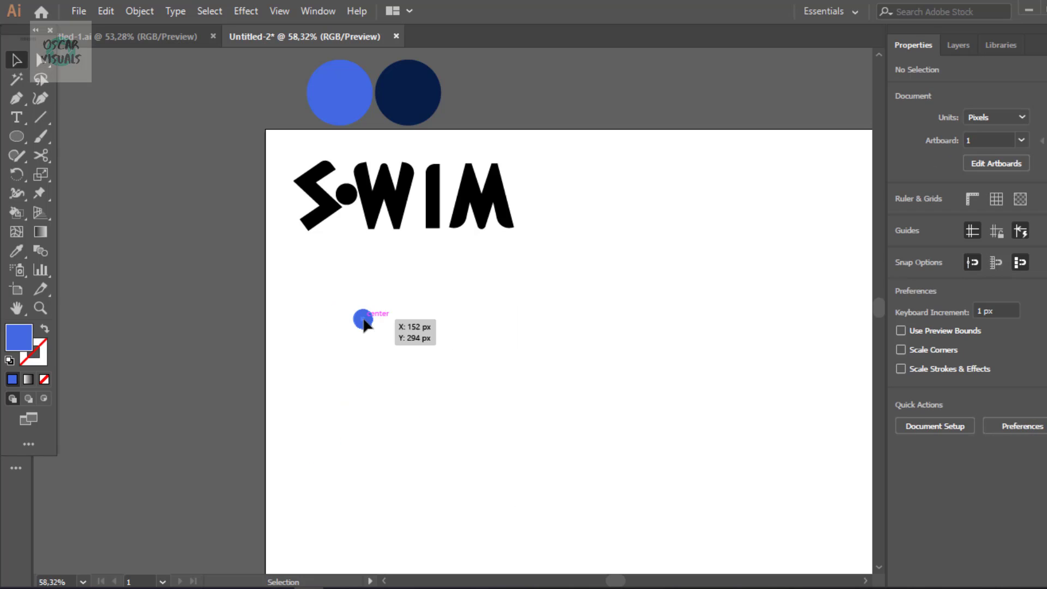
left_click(364, 320)
key("Delete")
- Duplicate the black SWIM wordmark with its dot directly below the original
left_click(40, 60)
left_click(40, 308)
left_click(395, 202)
left_click(395, 202)
scroll(682, 517, "down", 4)
left_click_drag(602, 581, 609, 581)
left_click(15, 61)
left_click_drag(192, 250, 625, 441)
left_click_drag(494, 349, 490, 503)
left_click(695, 369)
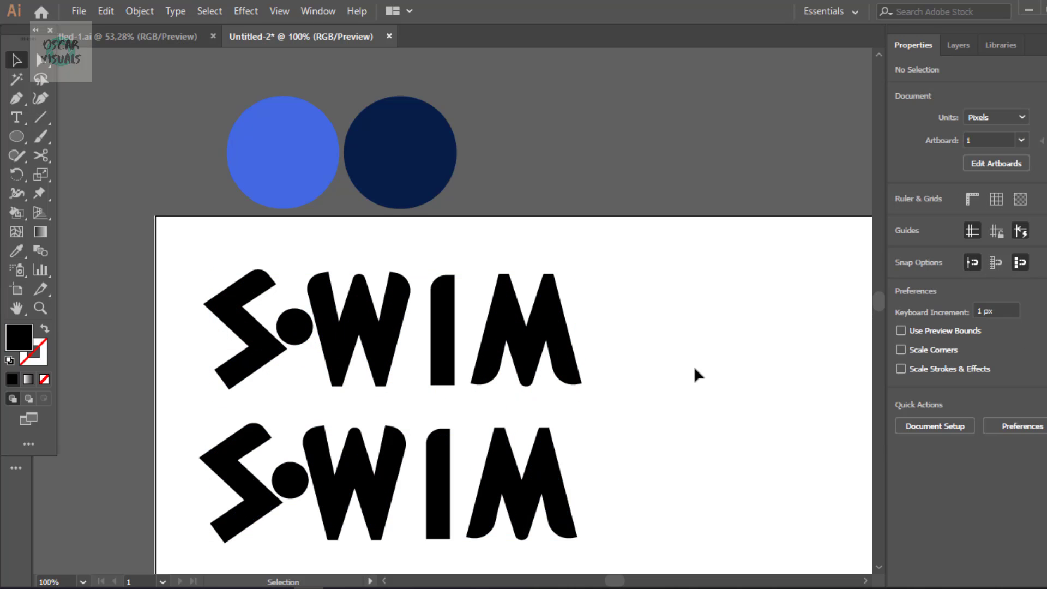
- Restore sharp corners on the lower ends of the M in the duplicated wordmark
scroll(584, 251, "down", 3)
left_click(360, 393)
key("a")
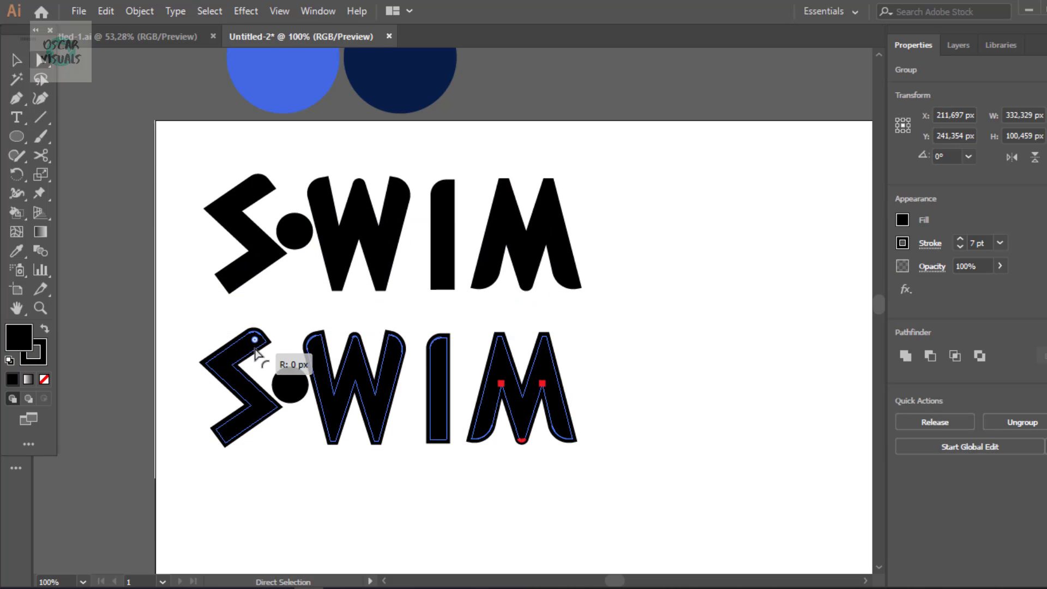
left_click(514, 458)
left_click(486, 435)
left_click_drag(477, 425, 493, 452)
left_click(558, 435)
left_click_drag(567, 426, 547, 458)
left_click(537, 470)
- Restore sharp corners on the I, W and S of the duplicated wordmark
left_click(434, 341)
left_click_drag(443, 351, 413, 327)
left_click_drag(326, 326, 301, 352)
left_click(282, 327)
left_click_drag(313, 347, 247, 339)
left_click_drag(253, 344, 266, 310)
left_click(269, 316)
- Apply the blue sample circle's colour to the whole duplicated wordmark with the Eyedropper
left_click_drag(187, 321, 512, 504)
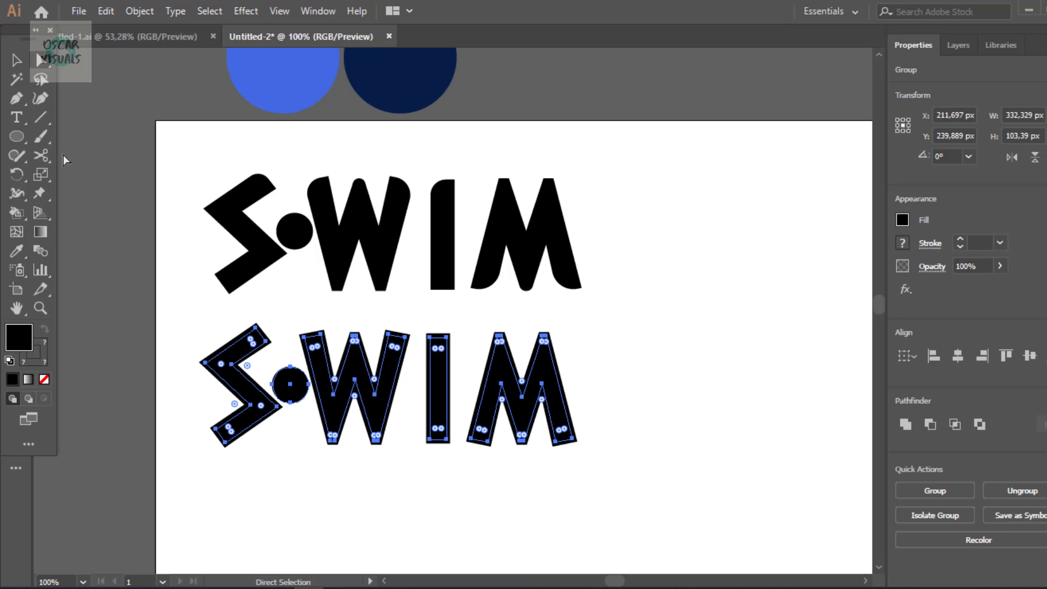
key("i")
left_click(296, 71)
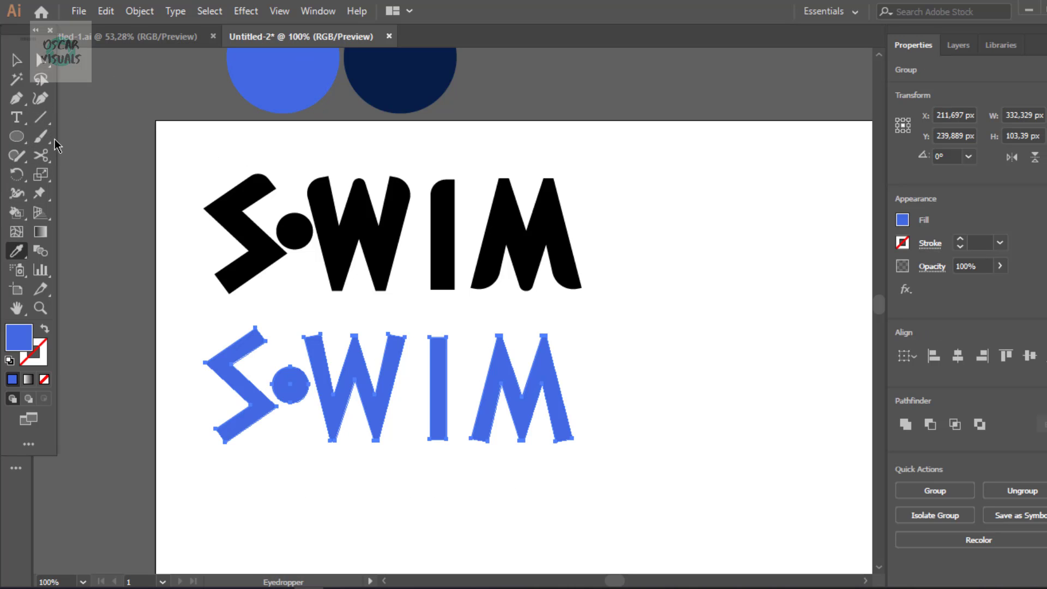
- Give the blue duplicated wordmark a black stroke with a weight of 10 pt
left_click(903, 247)
left_click(904, 245)
left_click(764, 300)
left_click(961, 241)
left_click(961, 240)
left_click(960, 239)
left_click(960, 239)
left_click(41, 60)
left_click(95, 67)
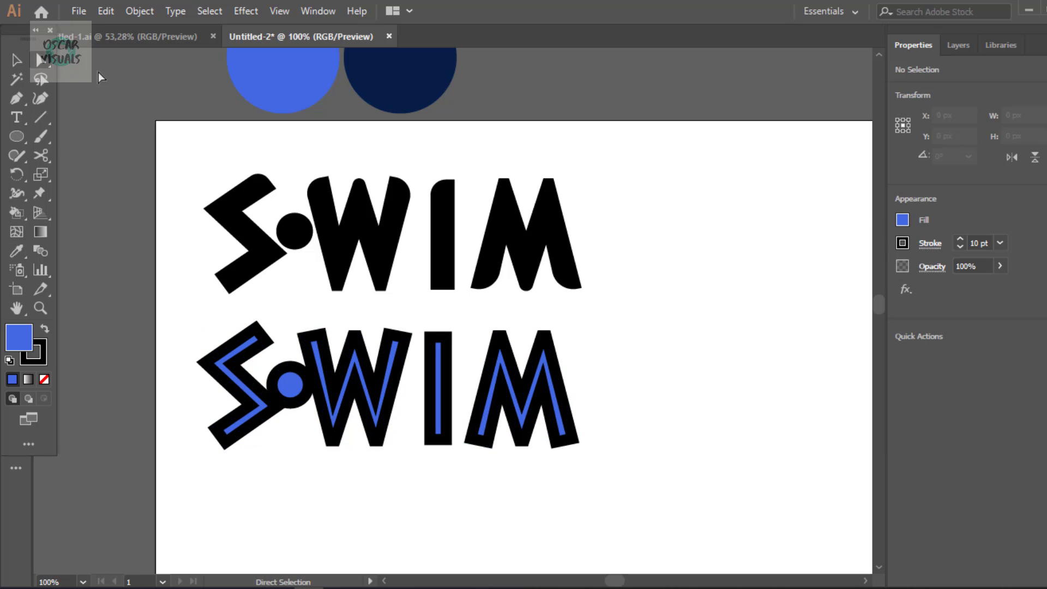
- Try sampling the blue circle's colour for the stroke of the duplicated S
left_click(249, 375)
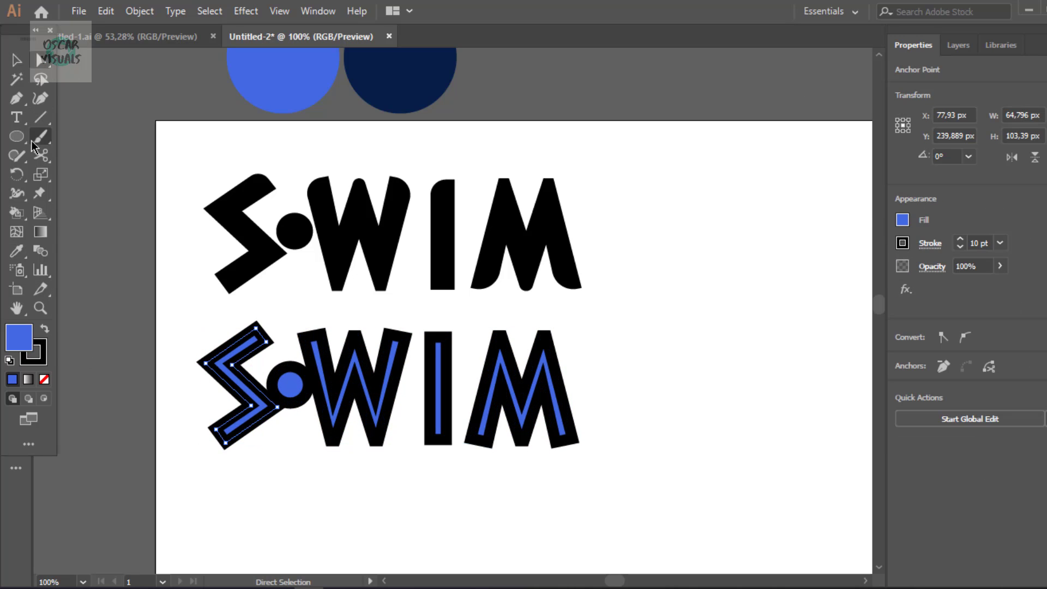
left_click(37, 355)
left_click(16, 255)
left_click(284, 85)
- Select the whole duplicated wordmark and sample the blue circle's appearance onto it
left_click(16, 60)
left_click_drag(183, 308, 635, 515)
left_click(17, 251)
left_click(289, 84)
left_click(296, 78)
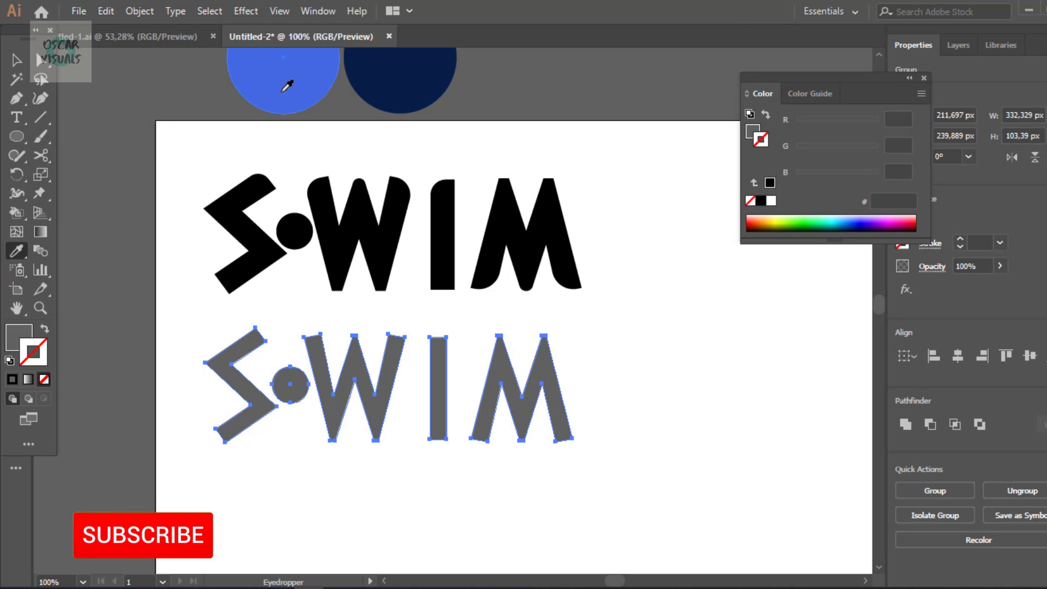
- Try setting the duplicated wordmark's stroke by sampling the blue circle with the stroke colour options open
left_click(903, 242)
left_click(730, 300)
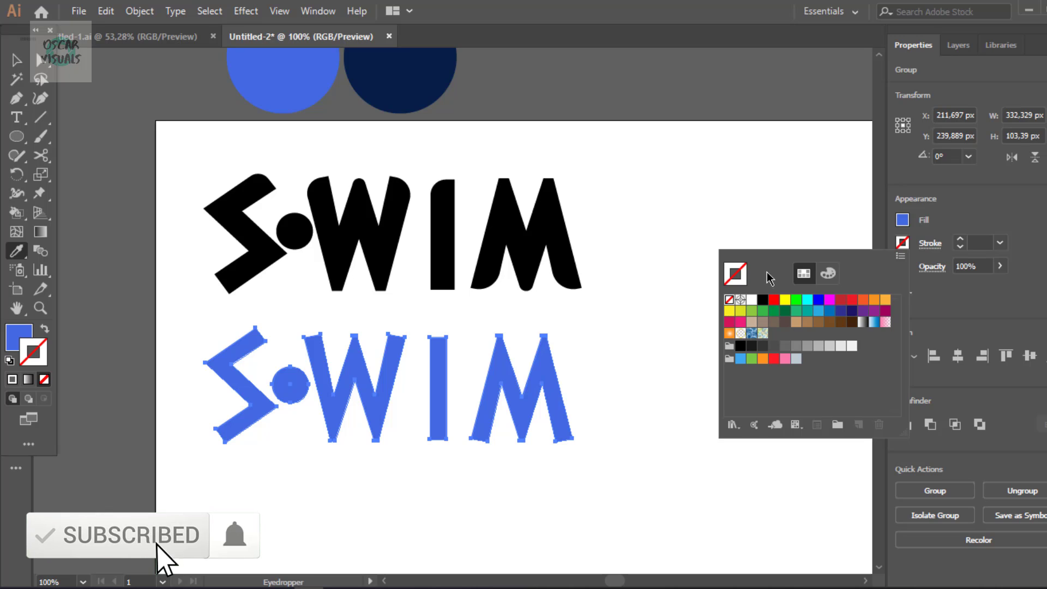
left_click(828, 273)
left_click(285, 87)
left_click(901, 244)
left_click(314, 82)
- Try choosing a custom stroke colour for the duplicated wordmark and increasing its stroke weight
double_click(43, 351)
left_click_drag(572, 397, 573, 229)
left_click(711, 224)
left_click(961, 240)
left_click(961, 239)
left_click(961, 240)
left_click(961, 239)
- Try a black stroke with an increased weight on the duplicated wordmark
left_click(903, 244)
left_click(740, 381)
left_click(962, 240)
left_click(961, 240)
- Sample the blue circle's fill onto the duplicated wordmark and give it a black 10 pt stroke
left_click(284, 98)
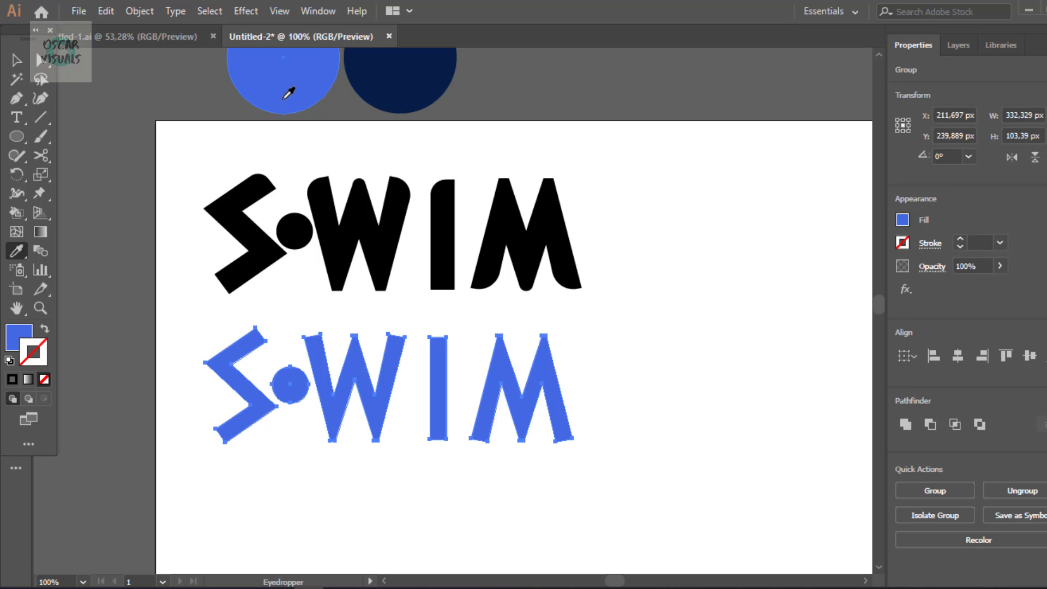
left_click(902, 244)
left_click(902, 242)
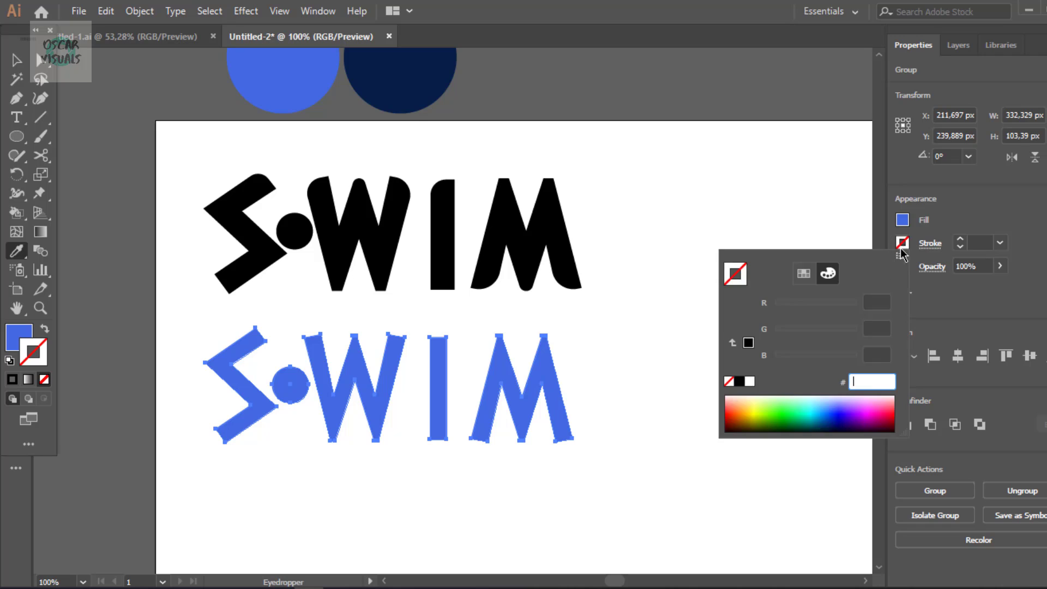
left_click(743, 384)
- Activate the Live Paint Bucket and set the stroke colour to 4169E1, matching the blue fill
left_click(18, 212)
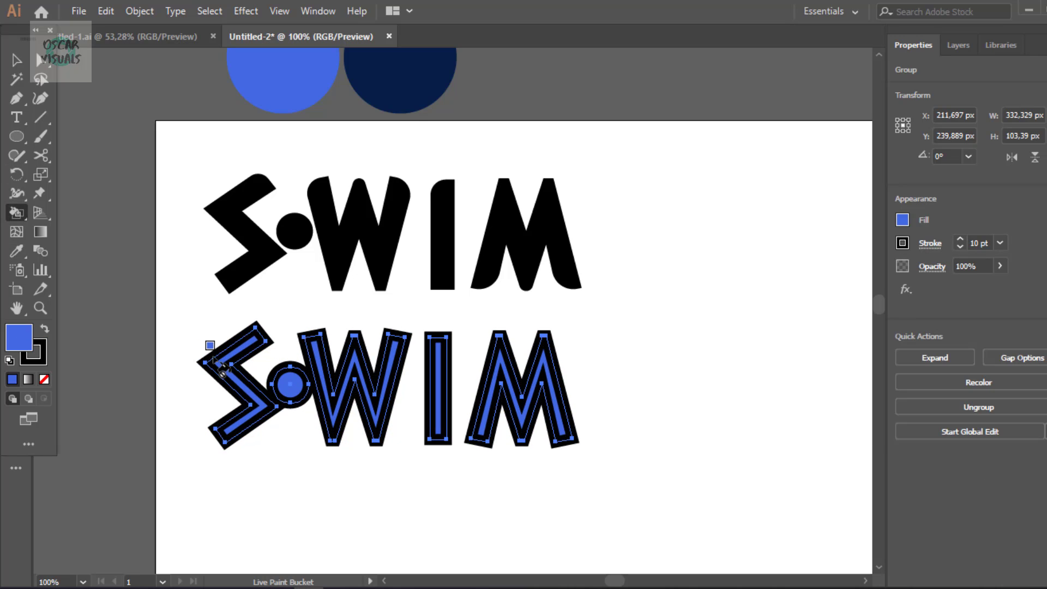
left_click(38, 354)
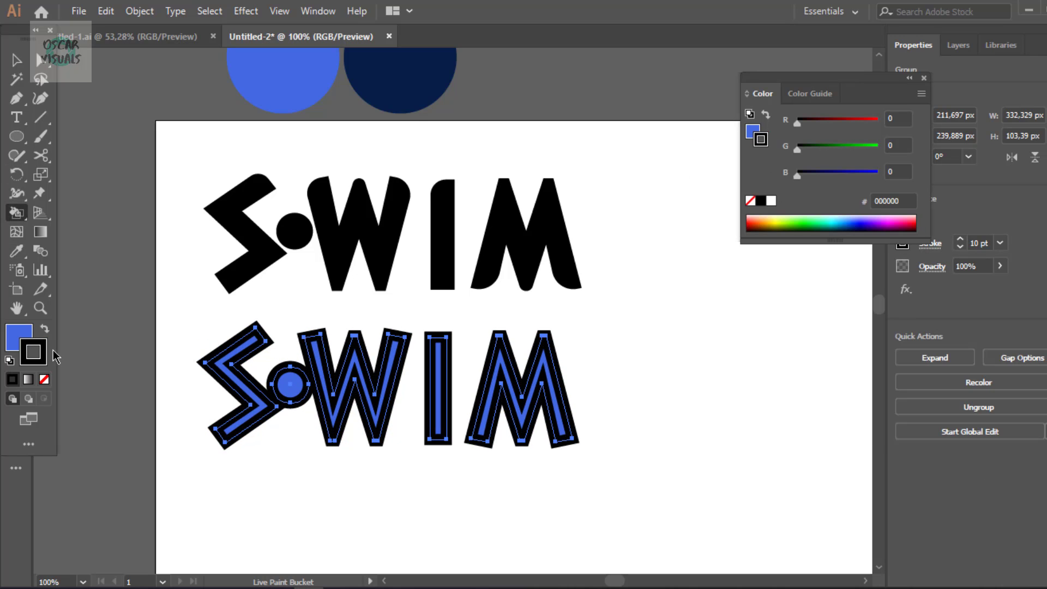
left_click(752, 130)
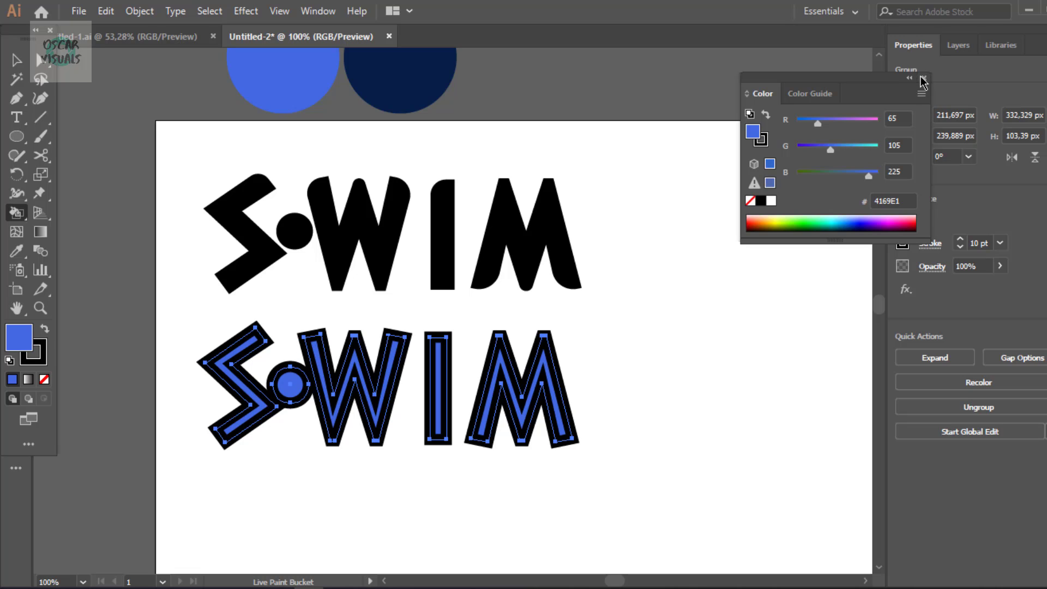
left_click(762, 140)
left_click(901, 202)
type("4169E1")
key("Return")
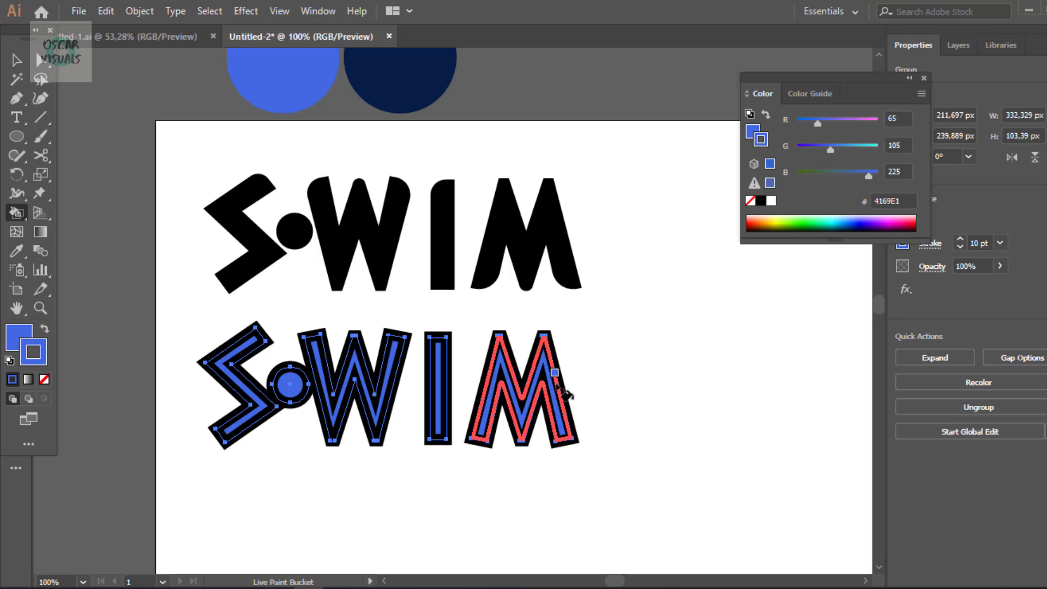
- Leave Live Paint and set the lower SWIM wordmark's stroke colour to 4169E1
left_click(924, 78)
left_click(17, 60)
left_click(903, 243)
double_click(877, 380)
type("4169E1")
key("Return")
left_click(839, 309)
left_click(289, 388)
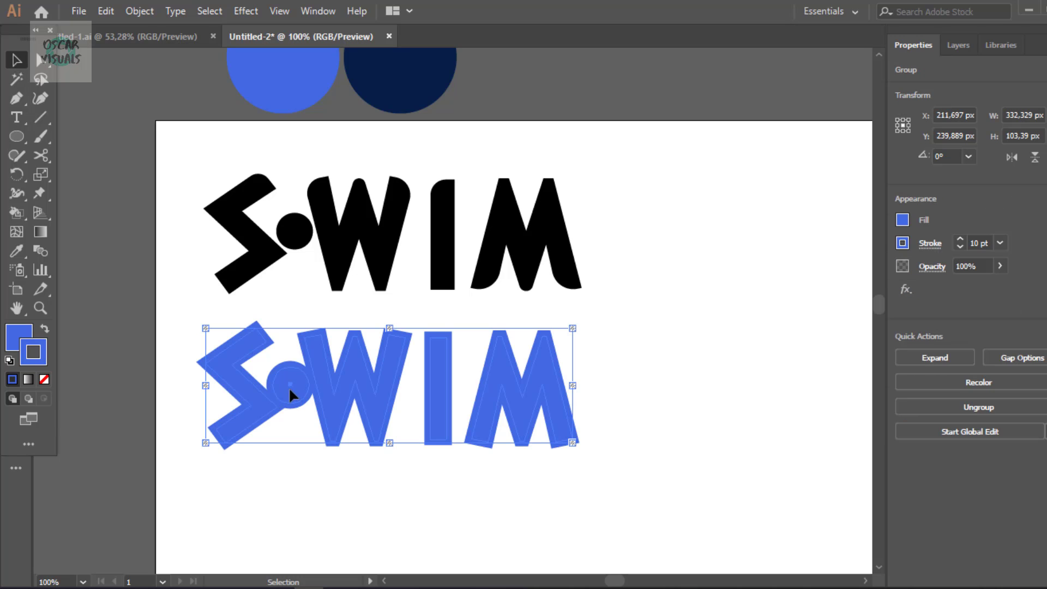
- Shift only the letter S of the lower wordmark to the left, away from the dot
left_click(41, 60)
left_click(296, 402)
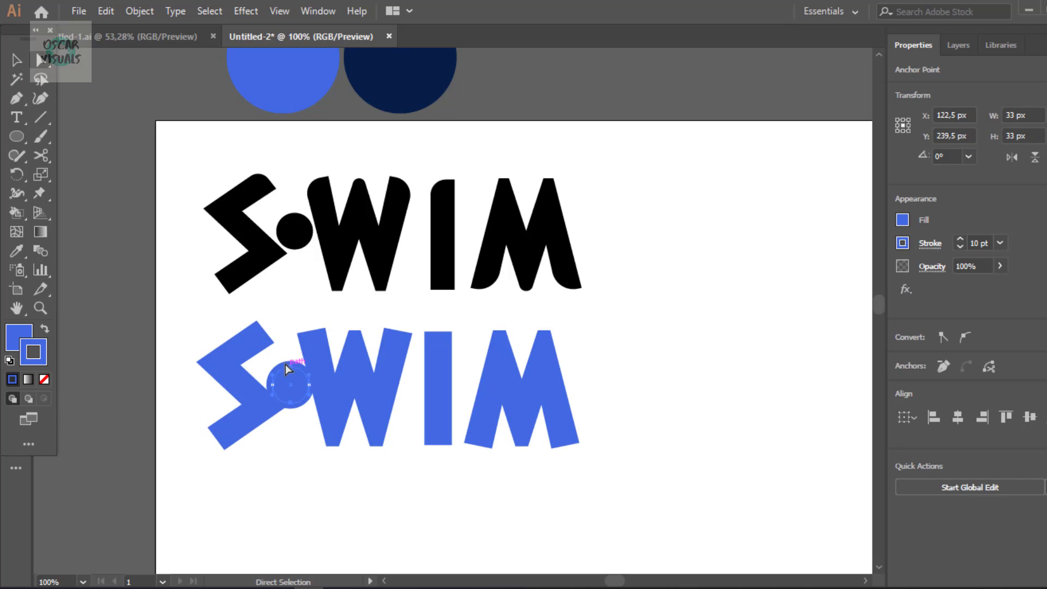
left_click_drag(231, 378, 219, 376)
key("Right")
key("Right")
key("Right")
key("Right")
- Reposition the lower wordmark's dot so it sits in the gap between the S and the W
left_click(16, 60)
left_click_drag(309, 365, 303, 372)
left_click_drag(298, 383, 294, 380)
left_click_drag(293, 383, 296, 379)
left_click(470, 335)
left_click(284, 377)
left_click(736, 300)
- Delete the black wordmark and place a copy of the blue wordmark above the original
left_click_drag(162, 312, 620, 491)
right_click(490, 390)
mouse_move(588, 296)
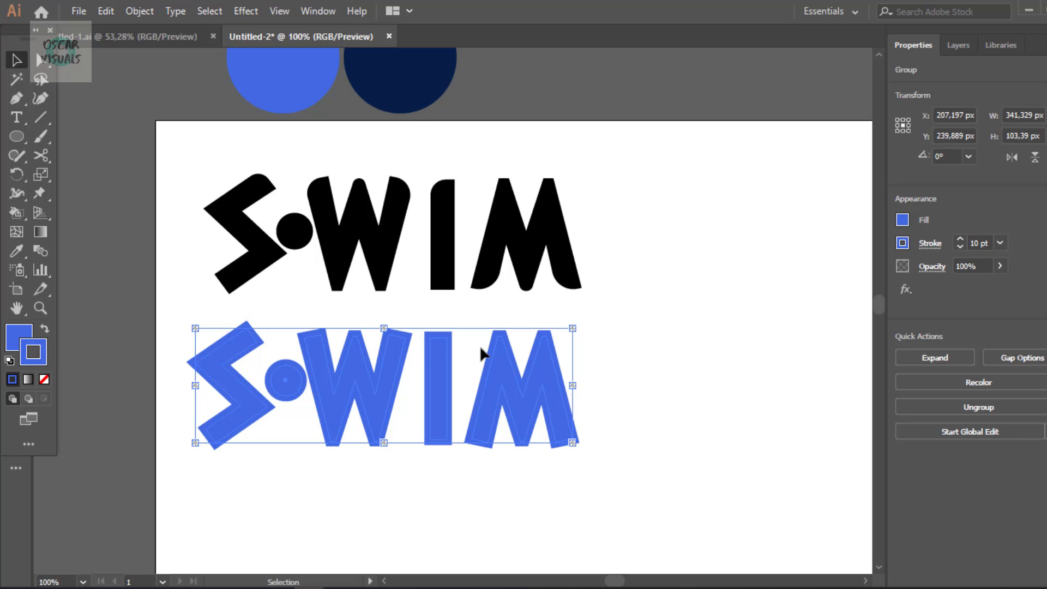
left_click(567, 286)
key("Delete")
left_click(206, 367)
left_click_drag(514, 393, 492, 228)
left_click(664, 252)
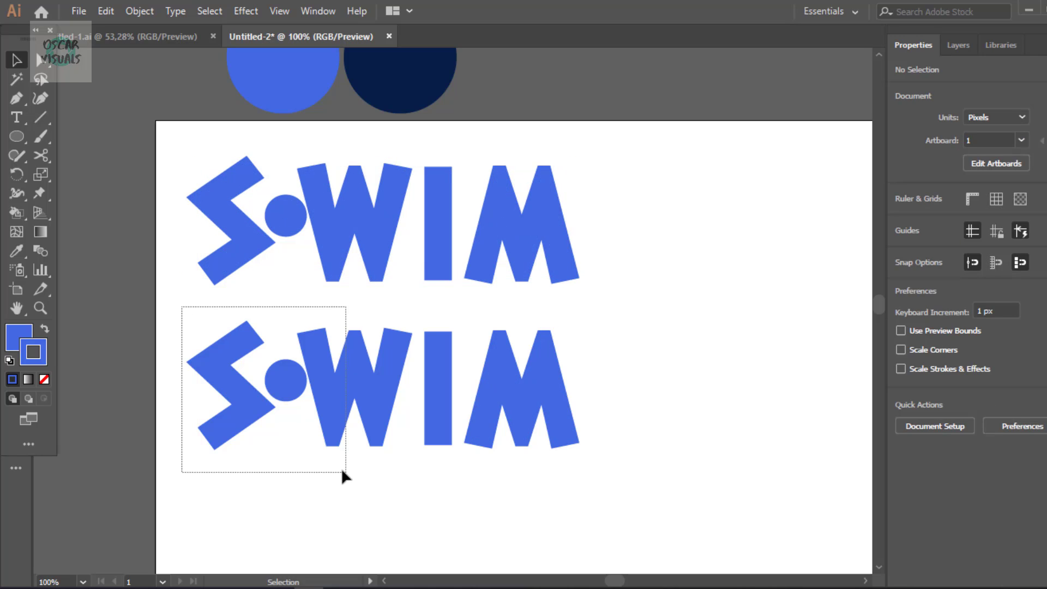
- Make a copy of the lower wordmark offset up and to the left, and sample the navy circle's fill onto it
left_click_drag(289, 450, 290, 452)
left_click_drag(497, 391, 505, 396)
left_click_drag(365, 378, 345, 366)
key("i")
left_click(388, 70)
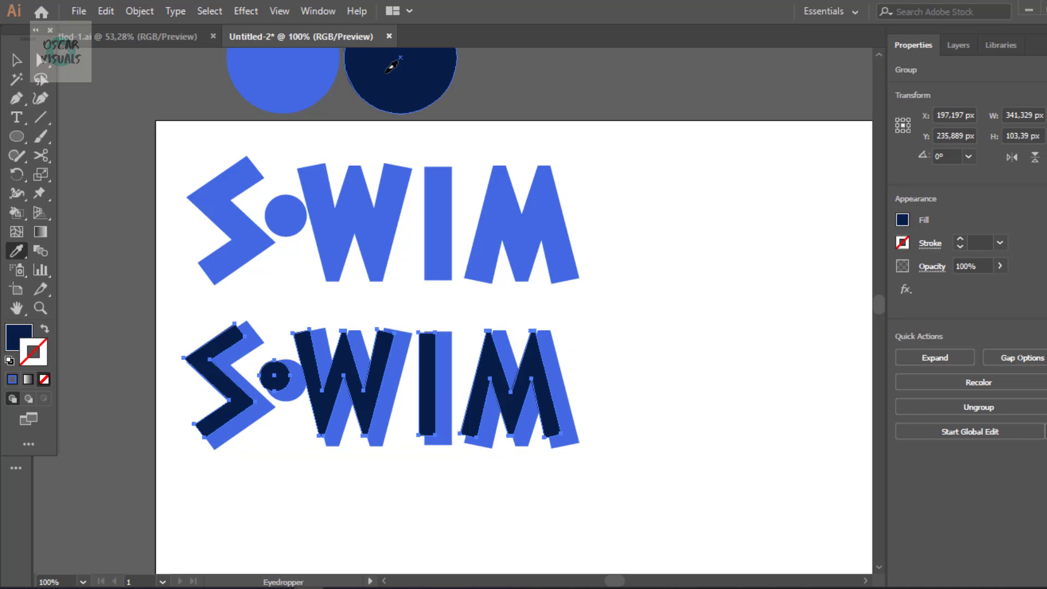
- Move the lower blue wordmark slightly up and bring its group in front of the navy copy in the layer order
left_click(17, 61)
left_click_drag(253, 342, 254, 329)
left_click(959, 46)
left_click(938, 69)
left_click_drag(987, 116, 986, 99)
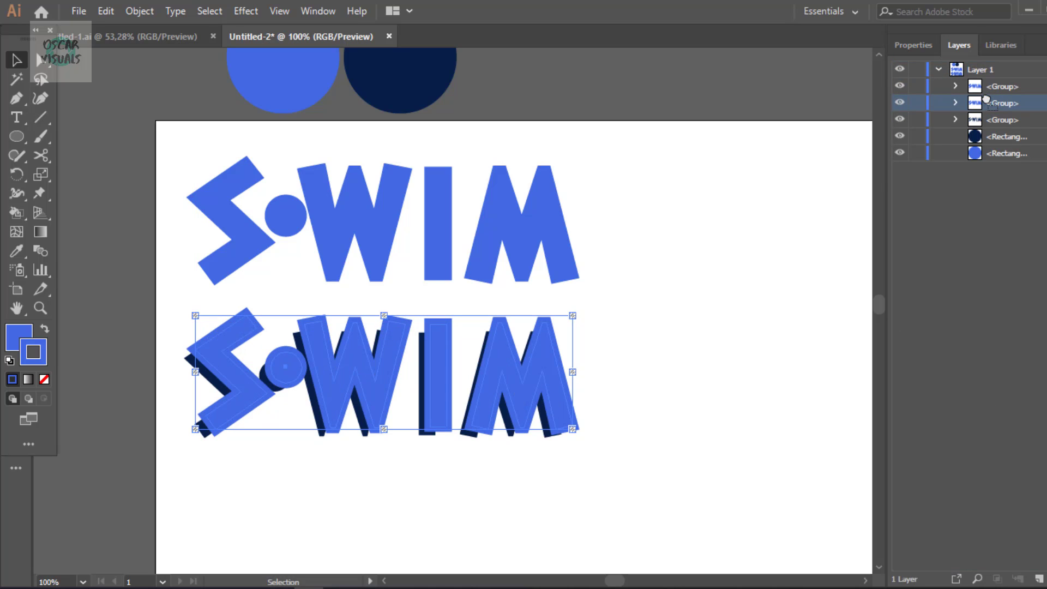
left_click(845, 106)
- Select the navy wordmark copy and copy its fill colour's hex code
left_click(214, 380)
left_click_drag(184, 438, 169, 450)
key("ctrl+z")
left_click(20, 258)
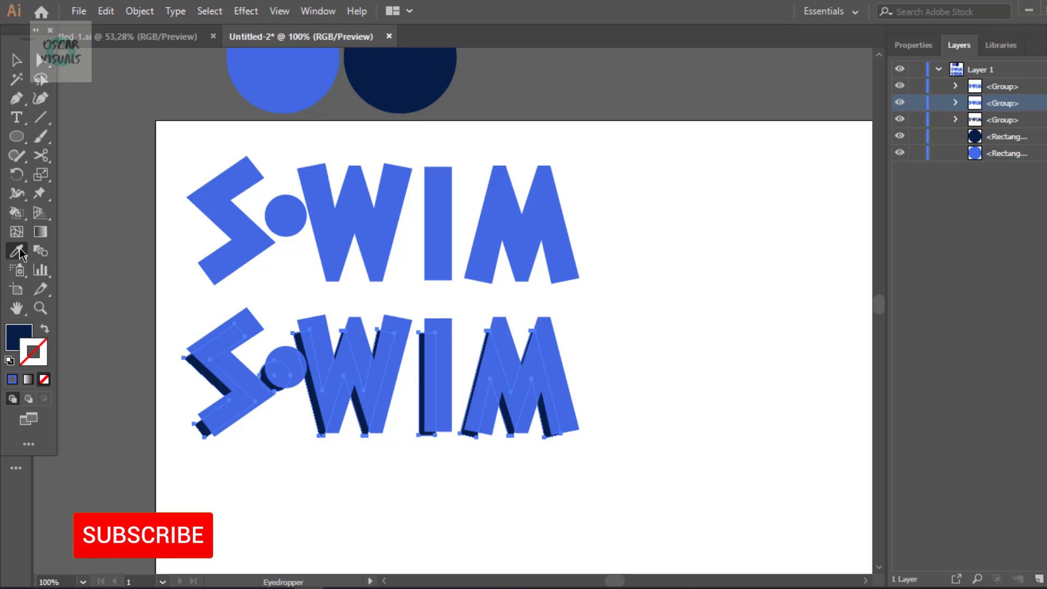
left_click(914, 45)
left_click(903, 219)
left_click(828, 248)
double_click(879, 360)
left_click(968, 238)
- Give the navy wordmark a 12 pt stroke in the same navy as its fill
left_click(903, 243)
left_click(875, 381)
key("ctrl+v")
key("Return")
left_click(963, 239)
left_click(961, 247)
left_click(961, 247)
- Move the navy wordmark up and to the left so it forms an offset shadow behind the blue one
left_click(16, 61)
left_click_drag(206, 379, 191, 360)
left_click(116, 356)
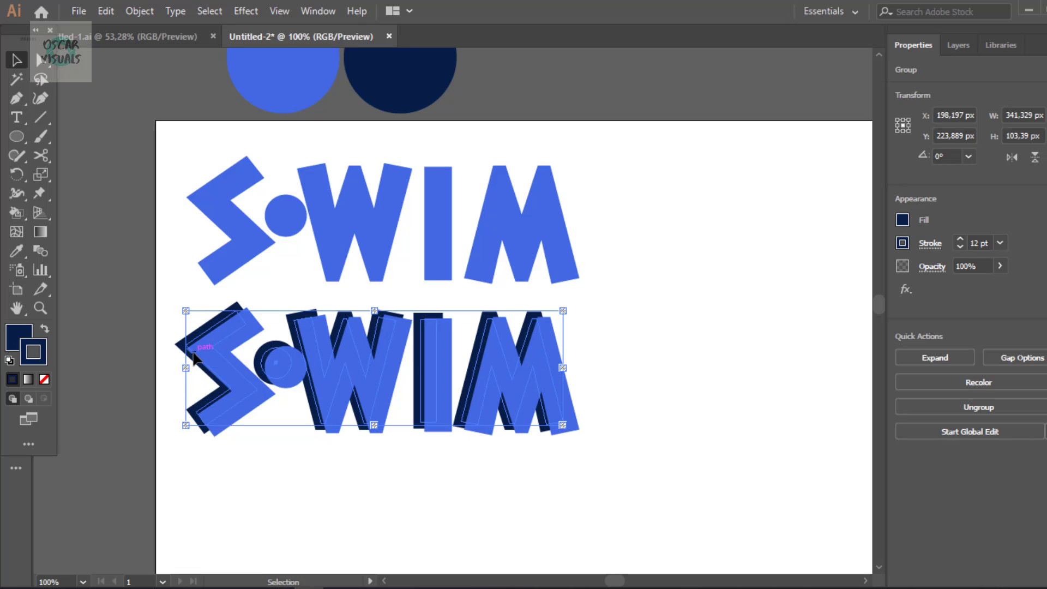
left_click(111, 323)
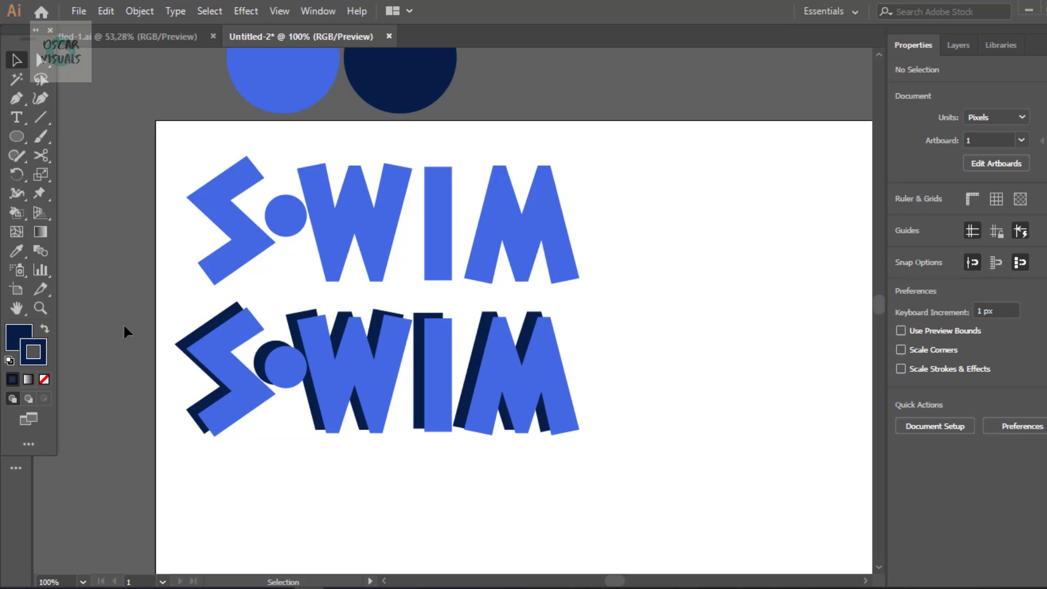
- Highlight the lower blue and navy wordmark groups in the layer list and check the Blend Options
left_click(224, 359)
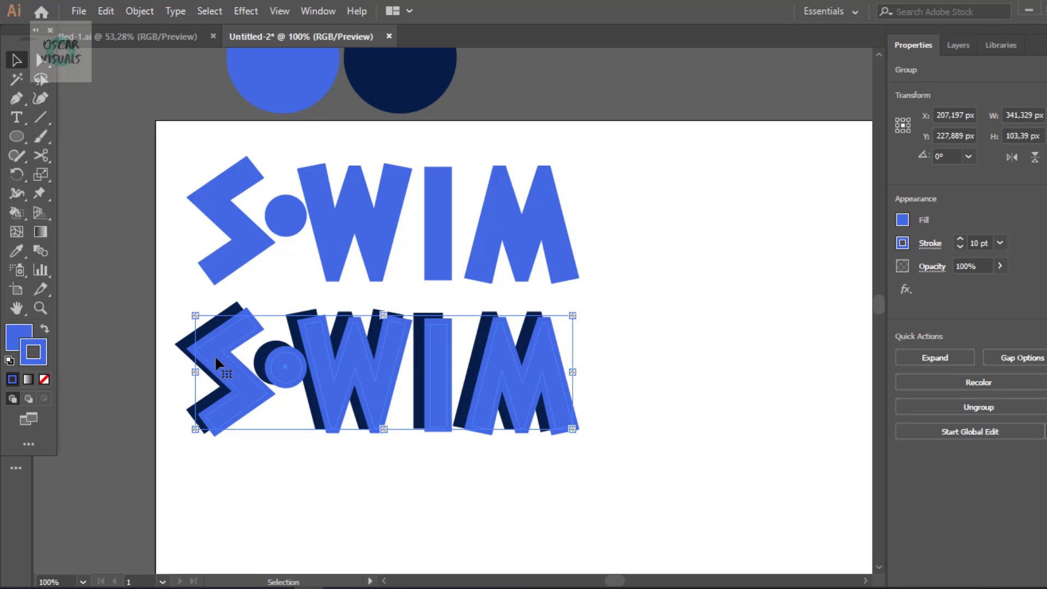
left_click(191, 341)
left_click(959, 45)
left_click(1002, 103)
left_click(1002, 120, "shift")
left_click(246, 11)
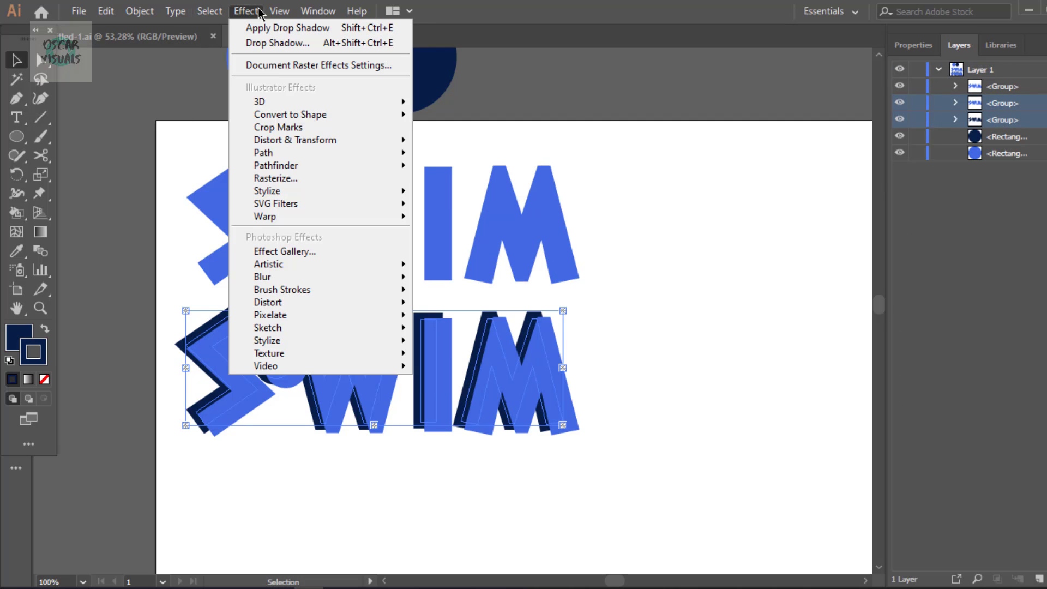
mouse_move(286, 218)
mouse_move(299, 191)
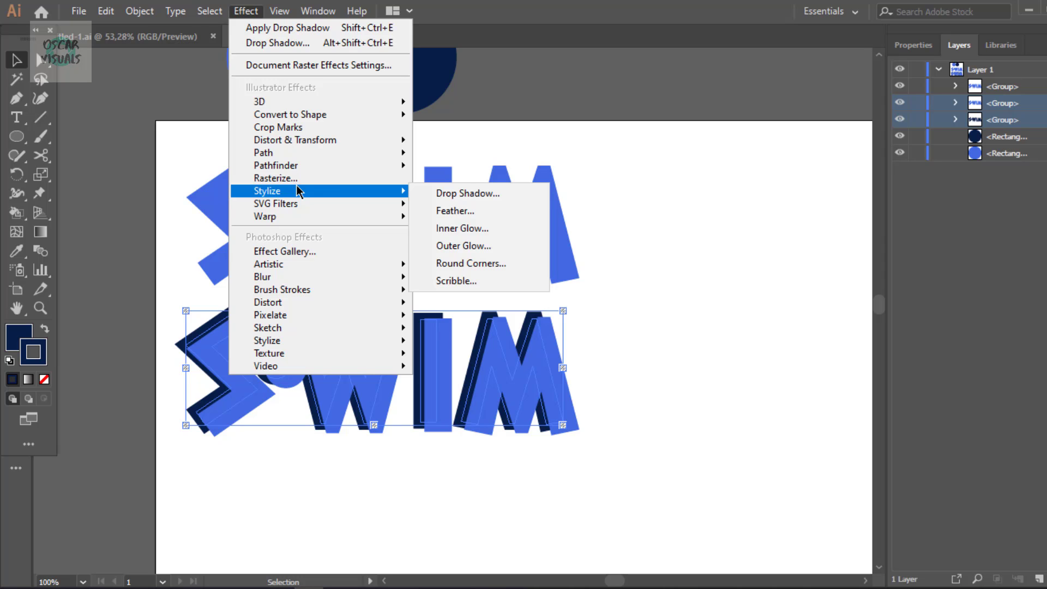
mouse_move(139, 11)
mouse_move(284, 417)
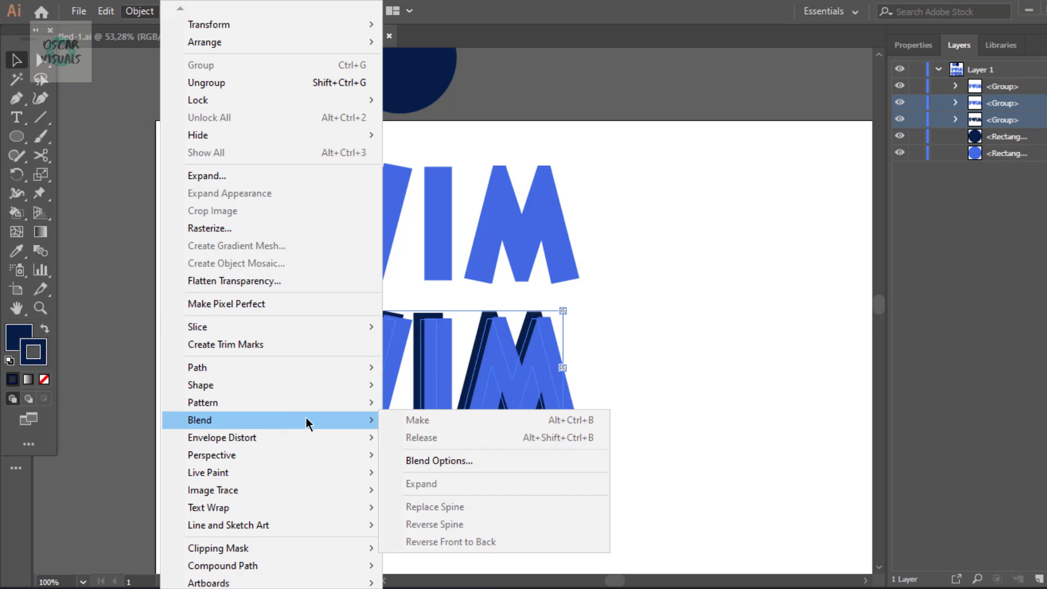
left_click(480, 460)
left_click(599, 338)
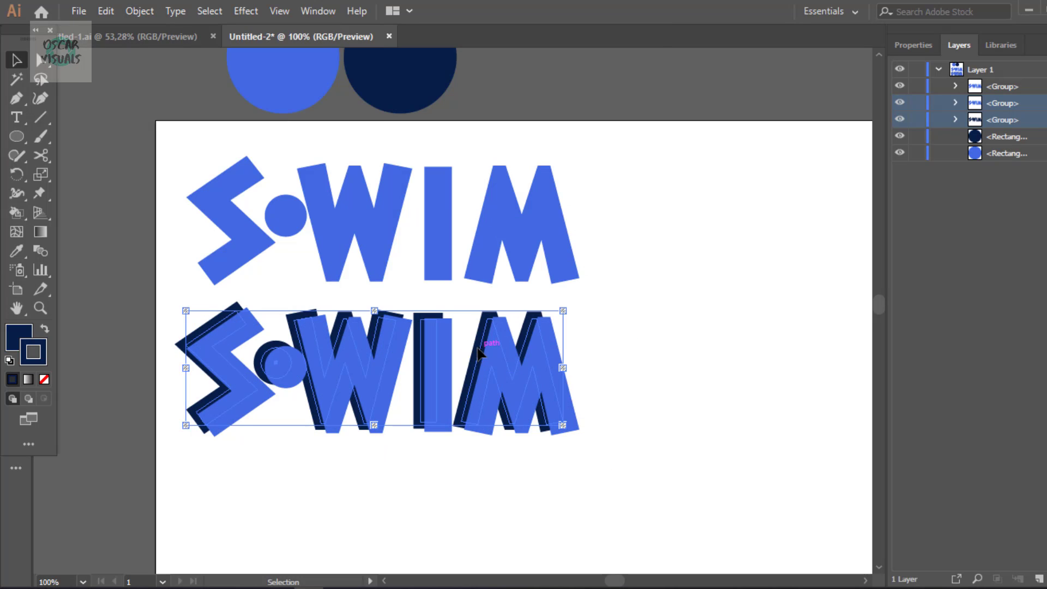
- Try to expand the navy wordmark and make a blend from it
left_click(139, 11)
left_click(204, 176)
left_click(504, 402)
left_click(140, 11)
mouse_move(218, 420)
left_click(423, 422)
key("ctrl+z")
key("ctrl+z")
- Expand the lower blue wordmark
left_click(147, 12)
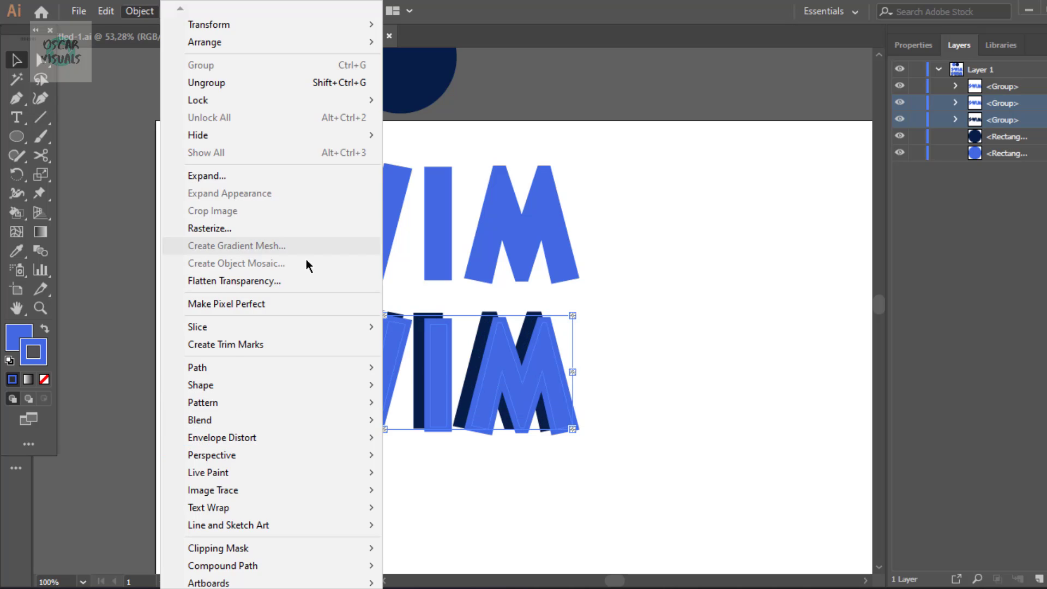
left_click(205, 175)
key("Return")
left_click(140, 11)
left_click(401, 420)
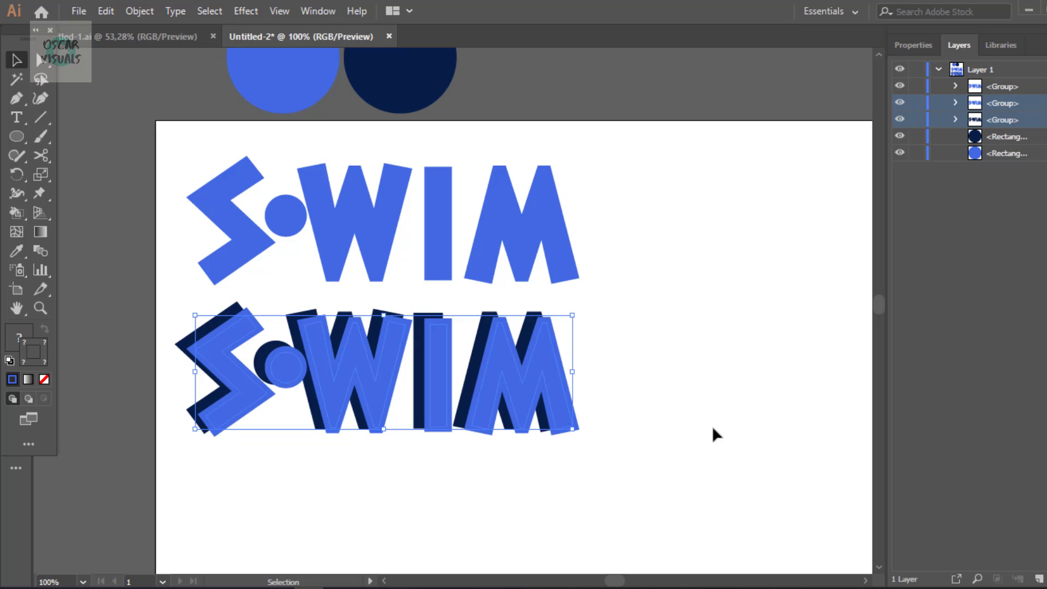
- Try to blend the lower blue wordmark with the navy wordmark behind it
left_click_drag(161, 298, 627, 487)
left_click(139, 11)
mouse_move(264, 423)
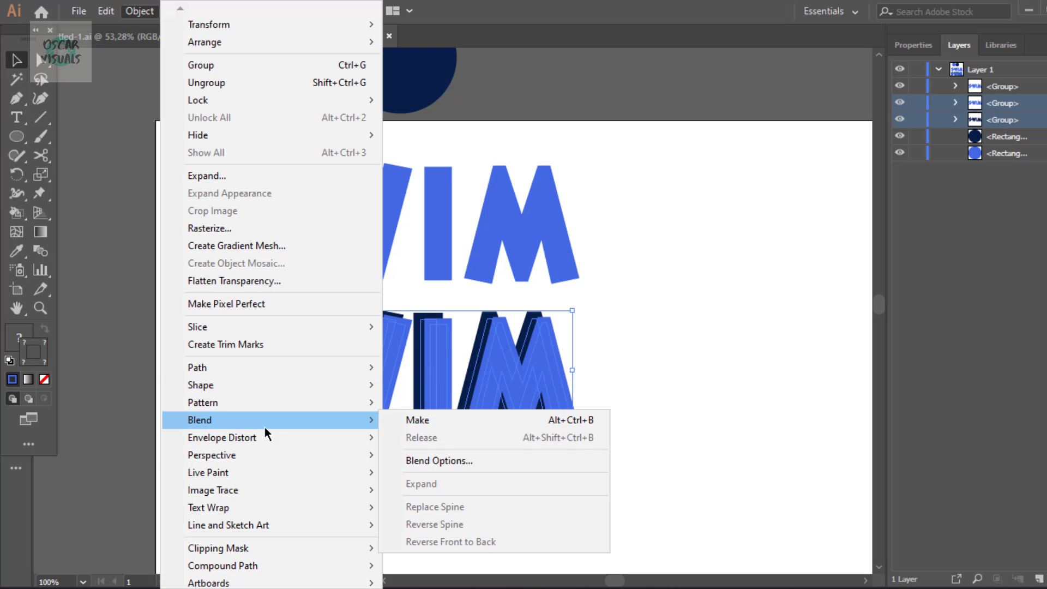
left_click(439, 461)
left_click(543, 336)
left_click(140, 11)
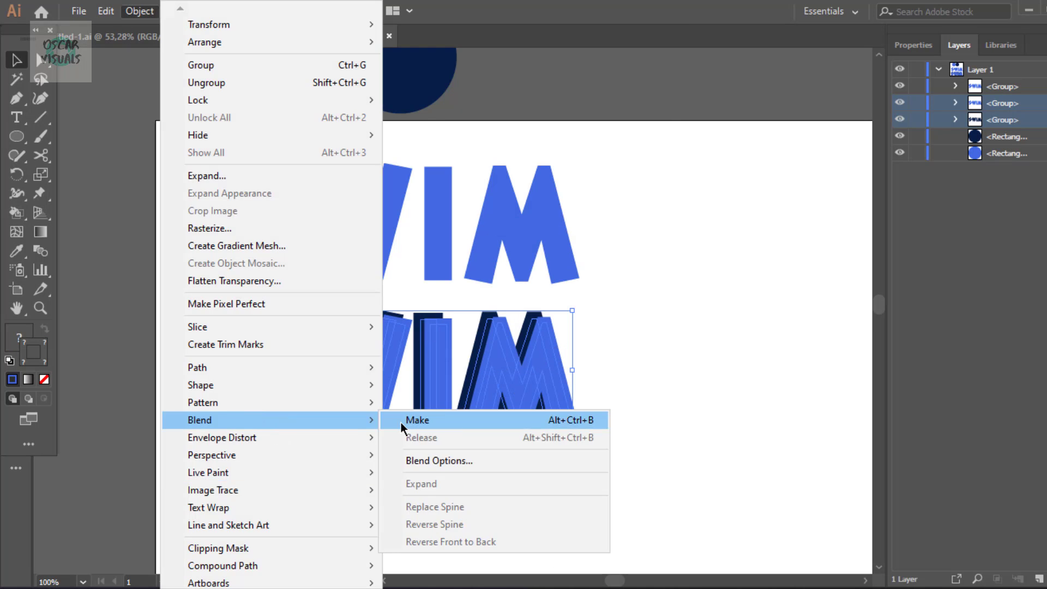
left_click(480, 421)
left_click_drag(467, 370, 462, 369)
key("ctrl+z")
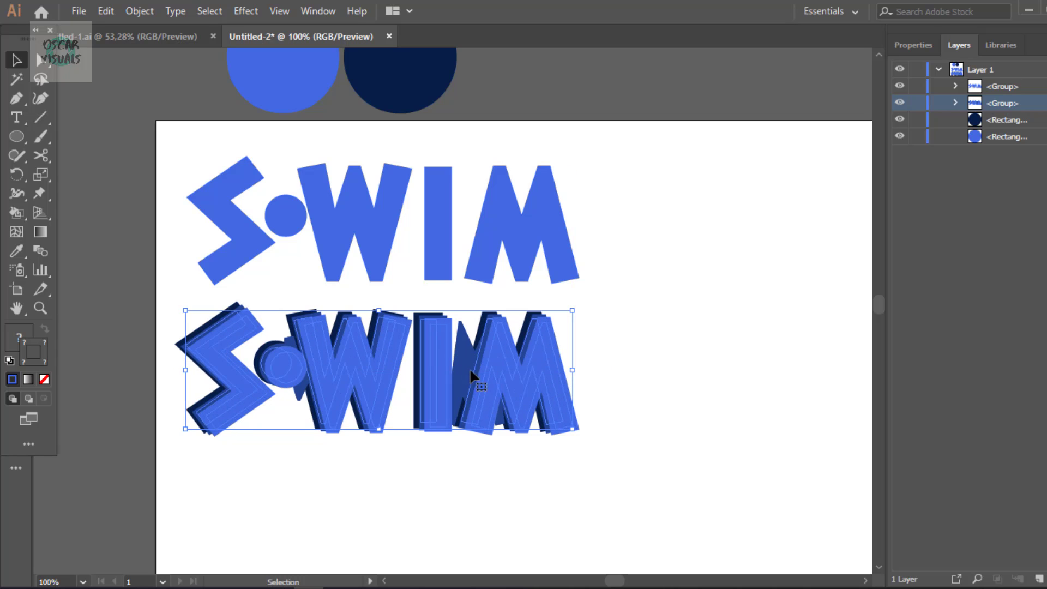
left_click(656, 367)
key("ctrl+z")
key("ctrl+z")
key("ctrl+z")
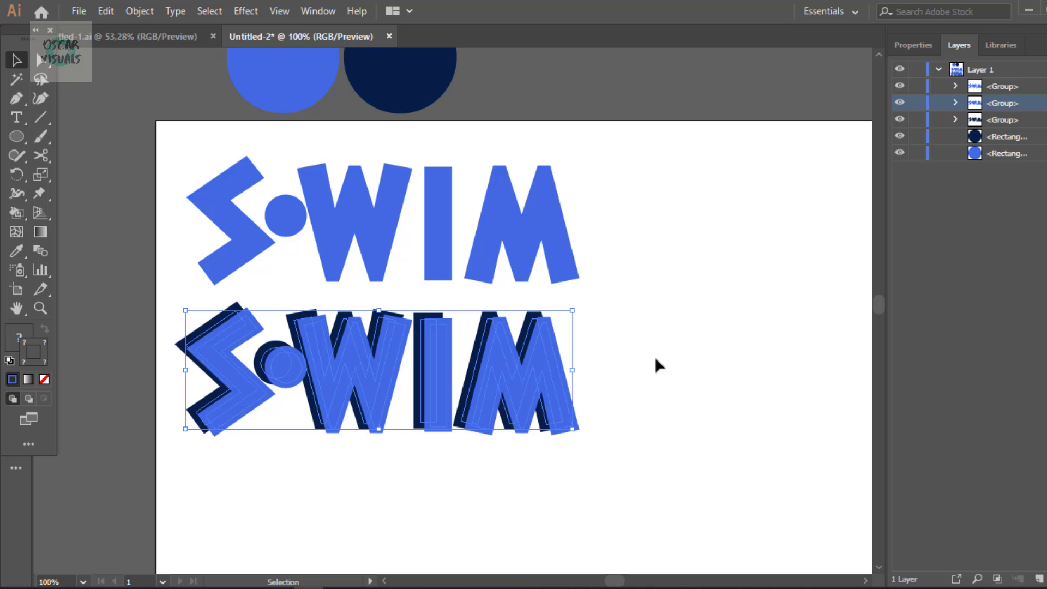
- Try to make a blend from the lower blue wordmark alone
left_click(704, 340)
left_click(359, 362)
left_click(140, 11)
mouse_move(200, 420)
left_click(431, 457)
left_click(542, 334)
left_click(140, 11)
mouse_move(235, 420)
left_click(405, 422)
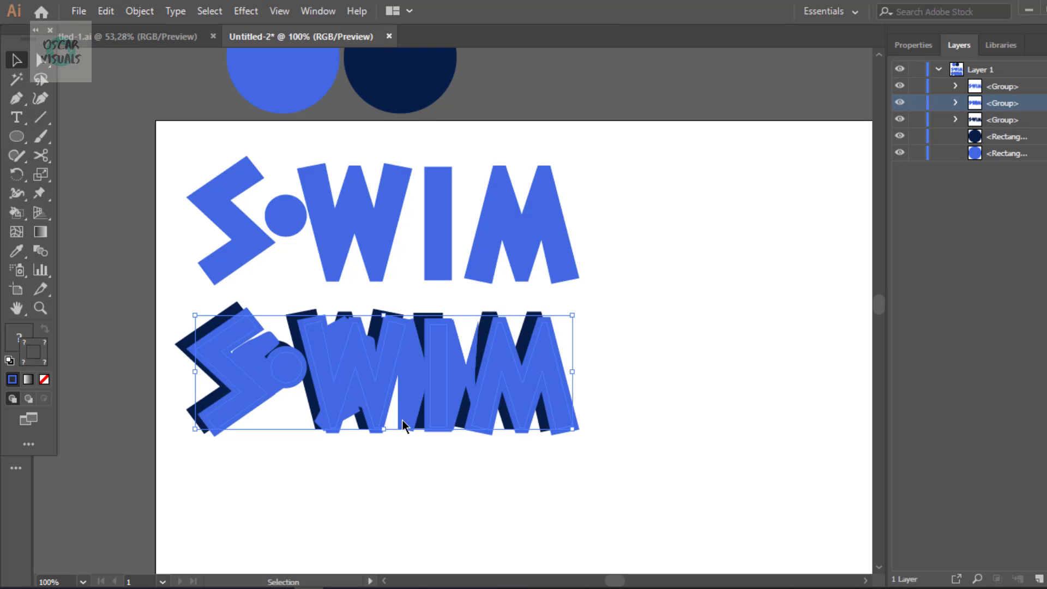
key("ctrl+z")
left_click(166, 303)
right_click(432, 383)
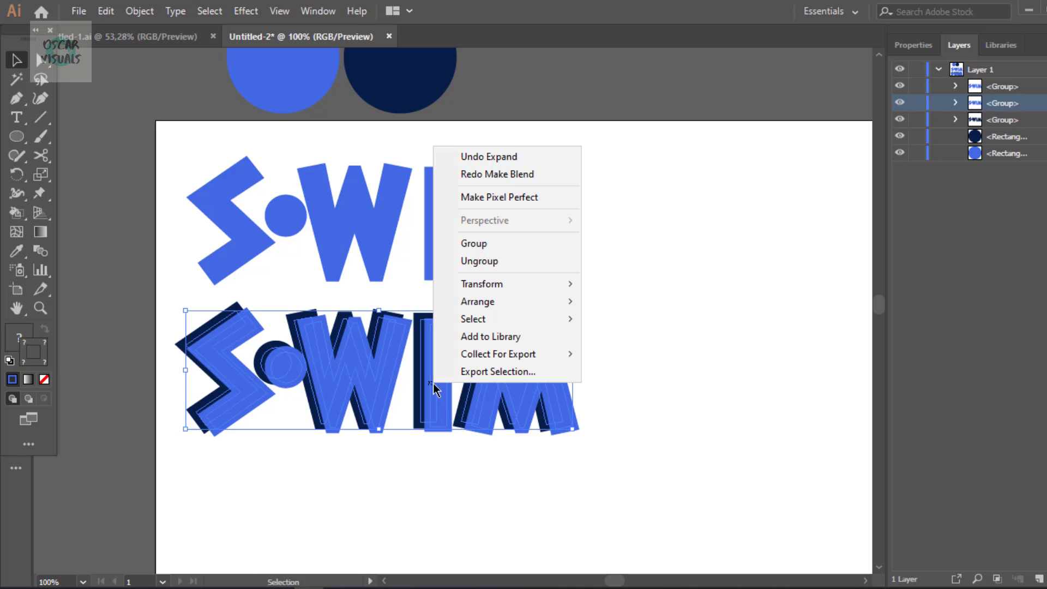
mouse_move(573, 283)
key("Escape")
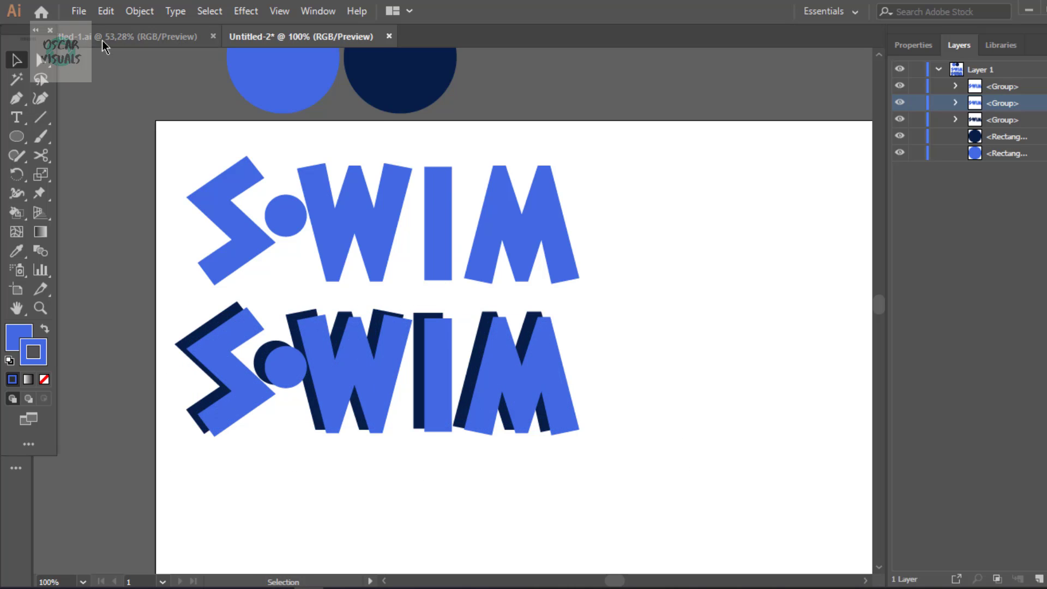
left_click(140, 11)
mouse_move(233, 373)
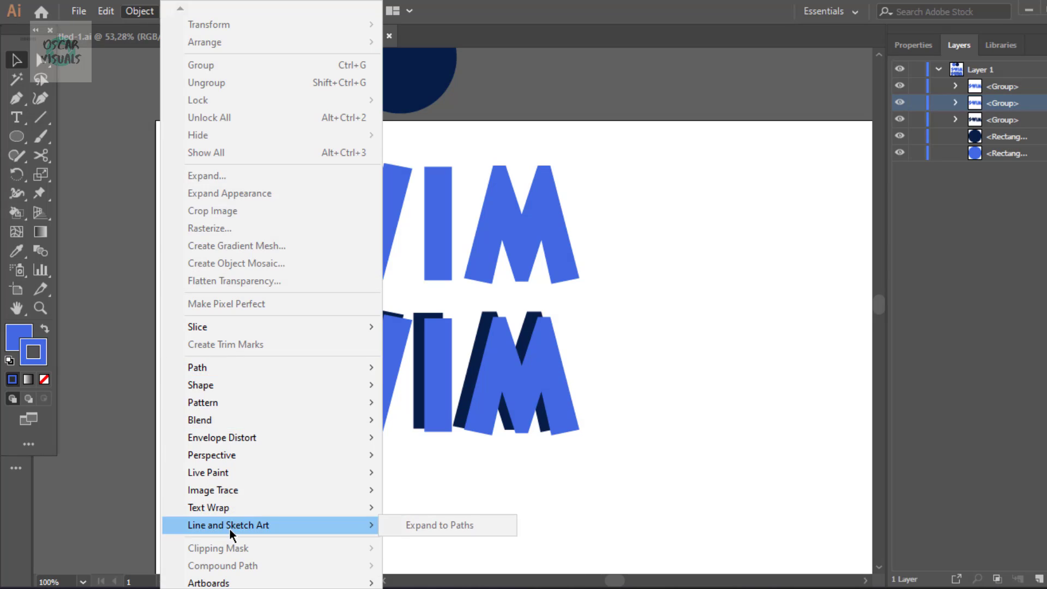
left_click(628, 339)
- Retry the blend with both overlapping wordmarks selected, going through the Blend Options first
left_click_drag(637, 309, 194, 473)
left_click(140, 11)
mouse_move(293, 328)
left_click(463, 327)
left_click(695, 334)
left_click(140, 11)
mouse_move(249, 380)
left_click(449, 378)
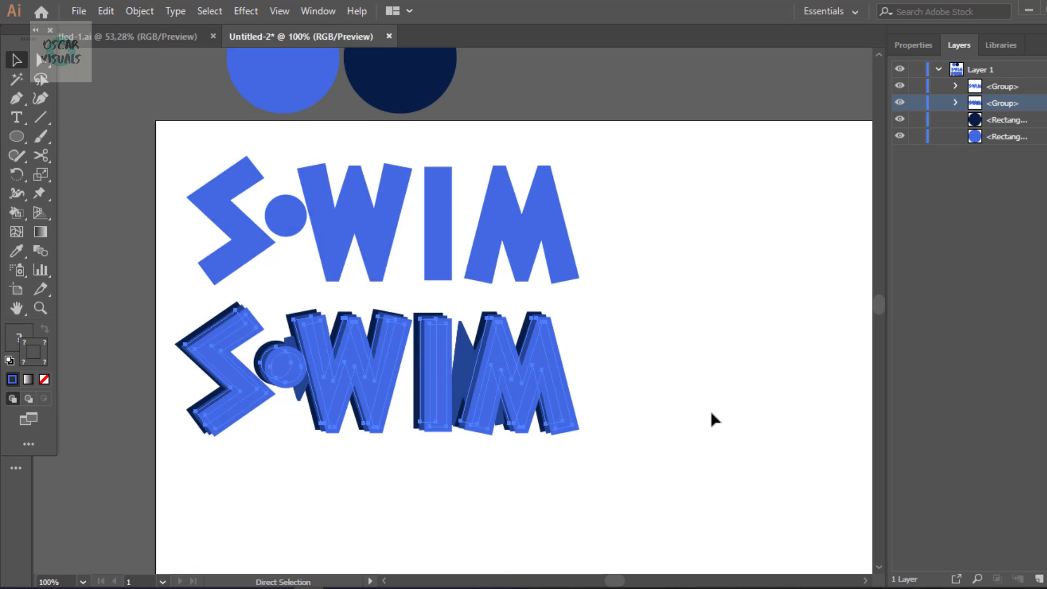
key("ctrl+z")
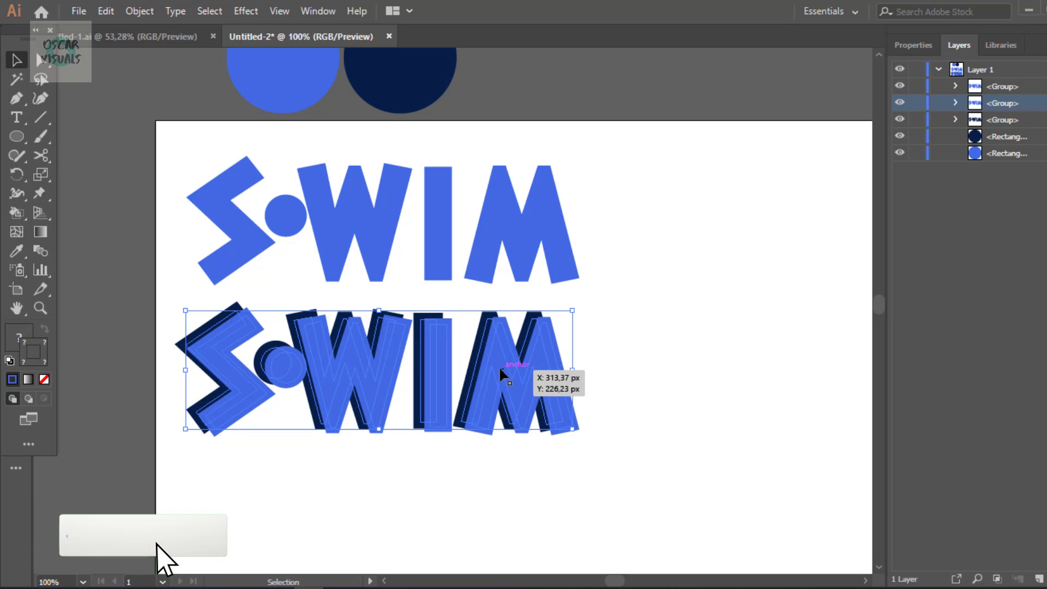
- Open the Pathfinder panel, dock it below the Layers panel, and try uniting the two lower wordmarks
left_click(318, 11)
left_click(398, 571)
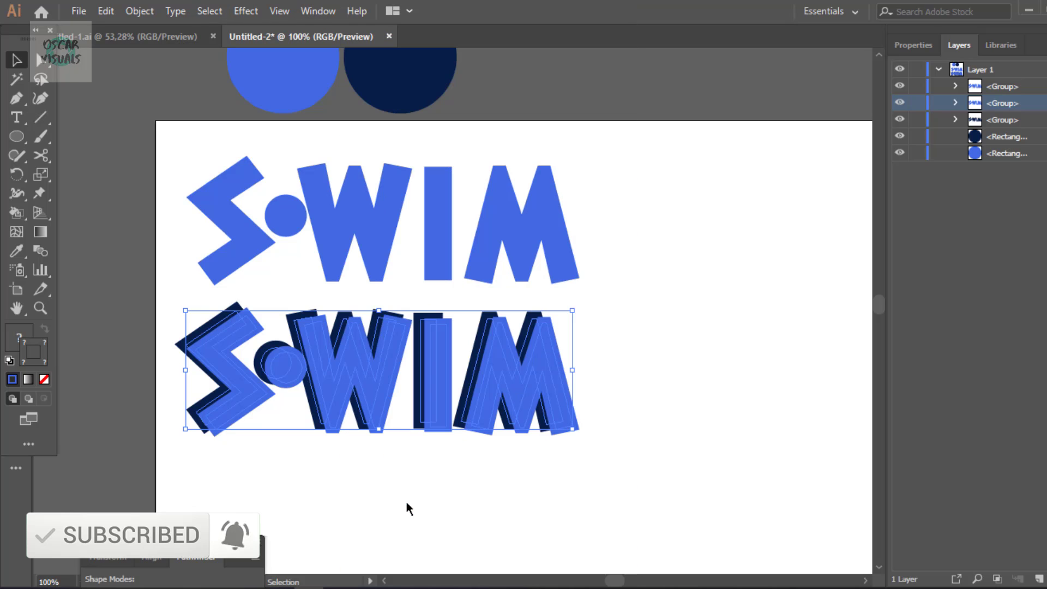
left_click_drag(197, 556, 971, 169)
left_click(909, 226)
key("ctrl+z")
key("ctrl+z")
- Shift the overlapping wordmarks slightly up, then move the navy one clear, below and to the right of the blue one
left_click_drag(445, 379, 605, 380)
left_click_drag(607, 380, 446, 361)
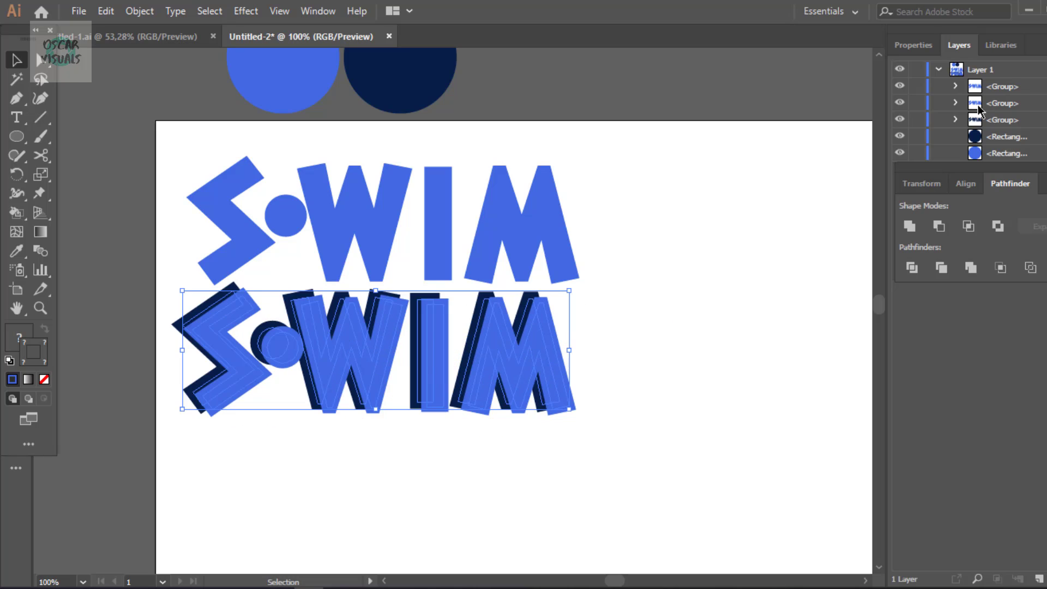
left_click_drag(491, 314, 745, 448)
- Try the Unite and Intersect shape modes on the lower blue wordmark
left_click(503, 393)
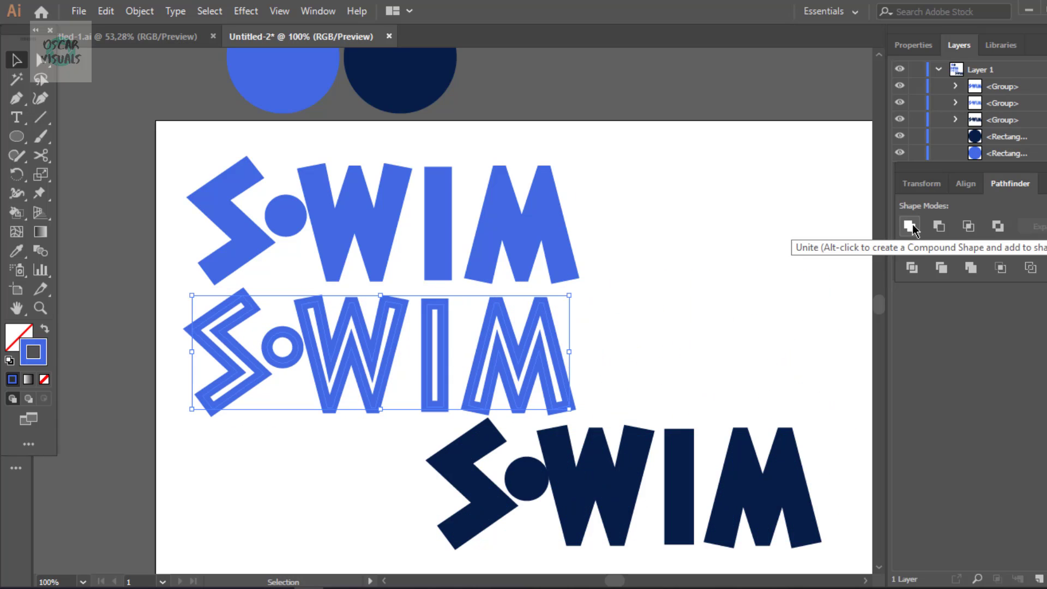
left_click(913, 228)
key("ctrl+z")
left_click(968, 228)
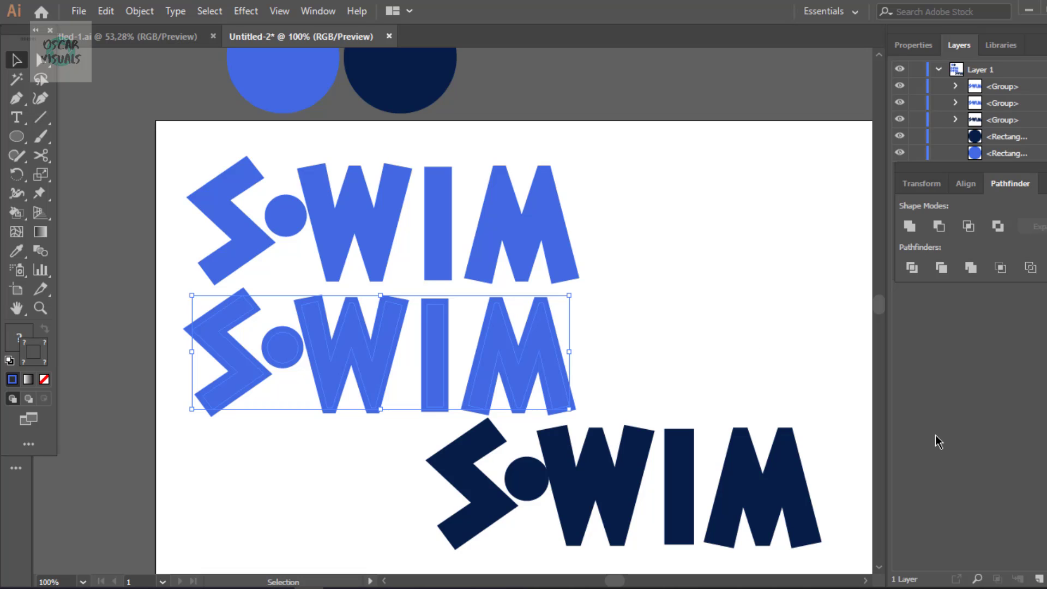
- Select all the artwork and move it slightly upward
key("ctrl+a")
left_click_drag(477, 445, 477, 440)
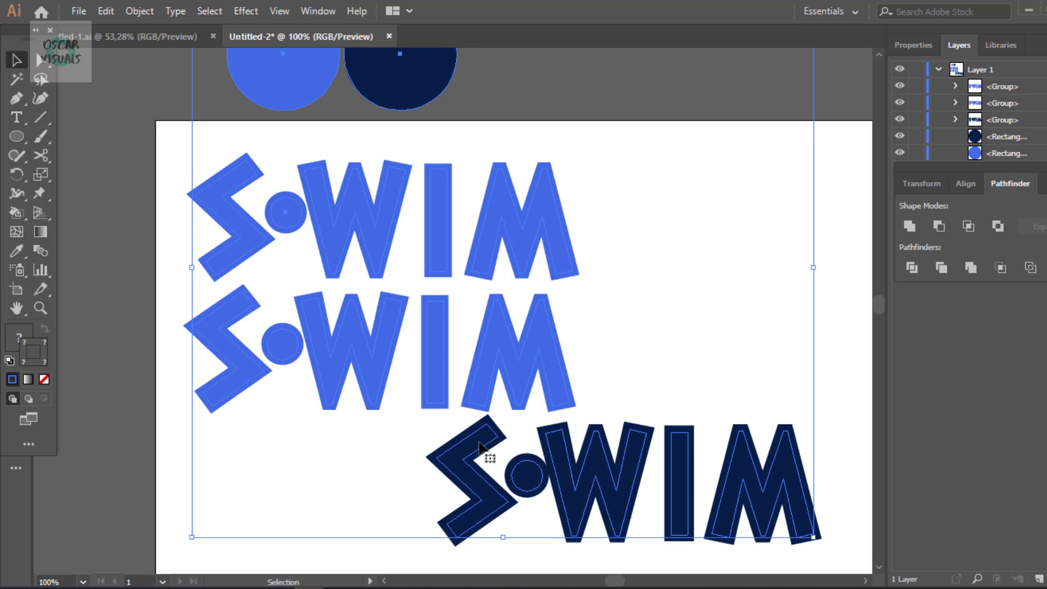
- Move the navy wordmark onto the lower blue wordmark and nudge the blue one up and to the right for a diagonal offset
left_click(1045, 104)
left_click(600, 461)
left_click_drag(600, 468, 362, 326)
key("Up")
key("Up")
key("Up")
key("Right")
key("Right")
key("Right")
key("Right")
key("Right")
key("Right")
key("Right")
key("Right")
key("Right")
key("Right")
key("Right")
key("Right")
key("Left")
key("Left")
key("Left")
- Try the Unite shape mode and a blend on the lower blue wordmark, then undo these changes
left_click(919, 229)
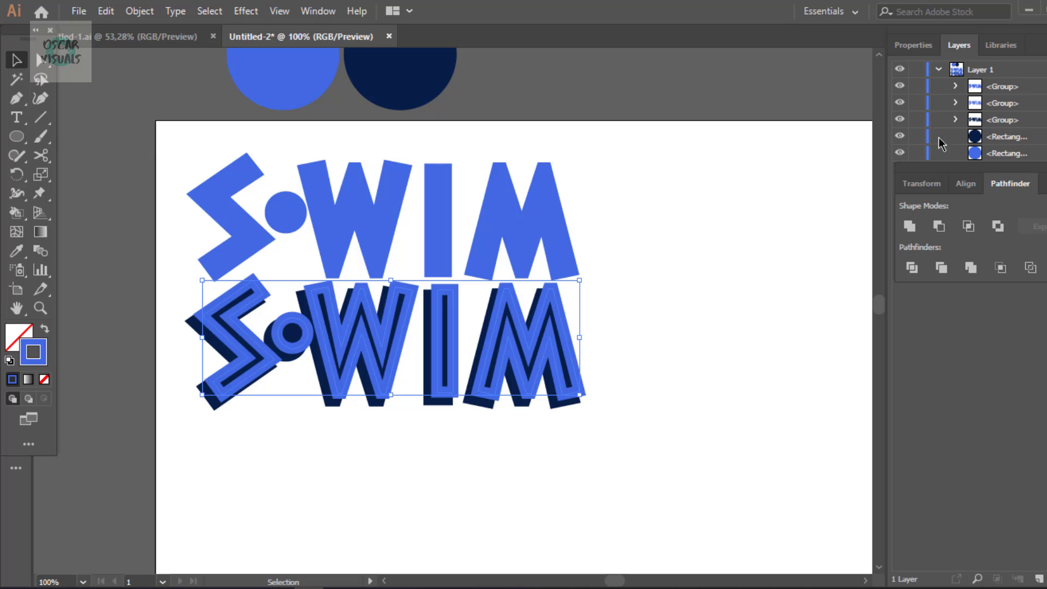
left_click(138, 11)
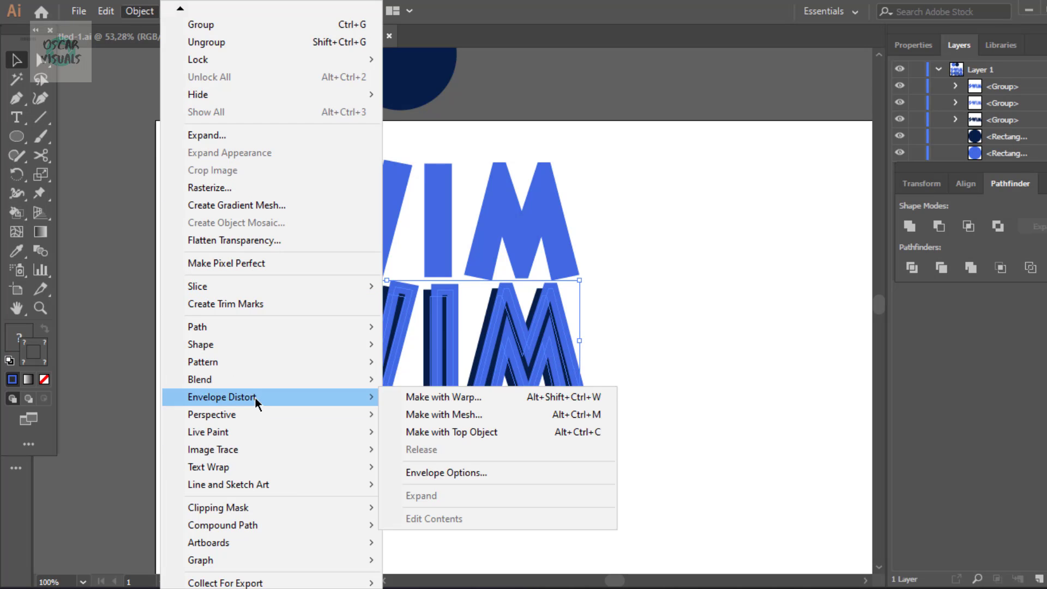
mouse_move(262, 380)
left_click(430, 383)
key("ctrl+z")
key("ctrl+z")
key("ctrl+z")
key("v")
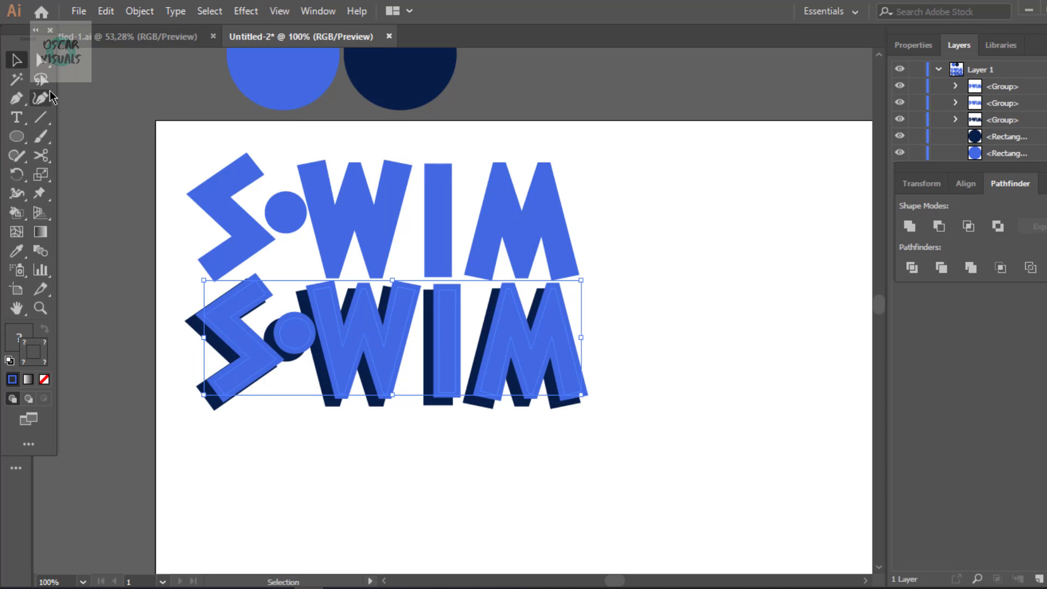
- Try the Minus Front, Intersect and Exclude shape modes on the lower blue wordmark alone
left_click(939, 226)
left_click(654, 323)
left_click(969, 227)
left_click(654, 323)
left_click(999, 227)
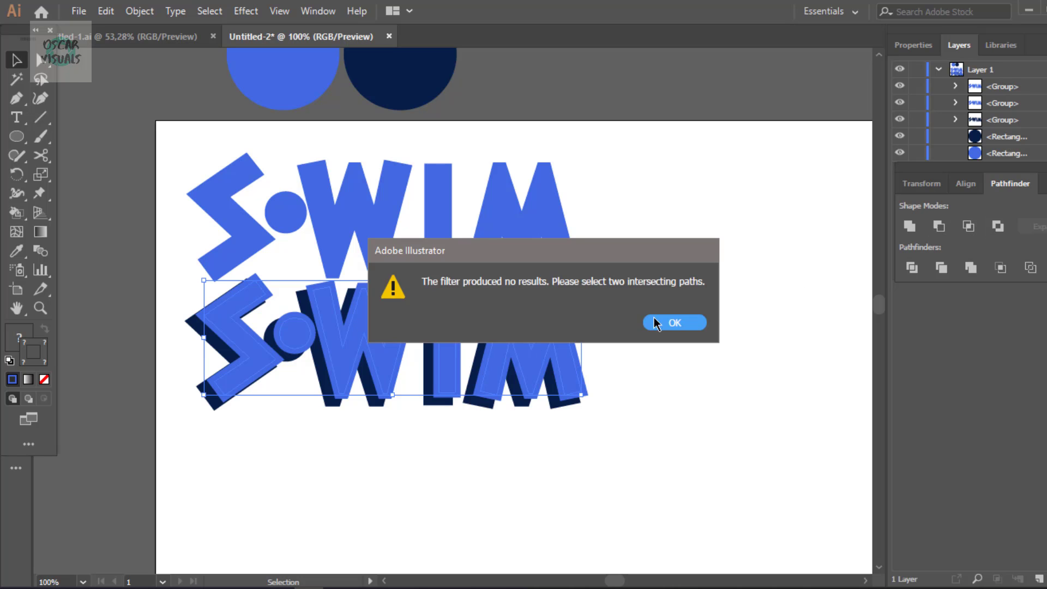
left_click(652, 323)
- Add the navy wordmark to the selection and try Minus Front, Exclude and Divide on the overlapping pair
left_click(549, 388, "shift")
left_click(939, 225)
left_click(654, 323)
left_click(998, 226)
left_click(654, 323)
left_click(912, 269)
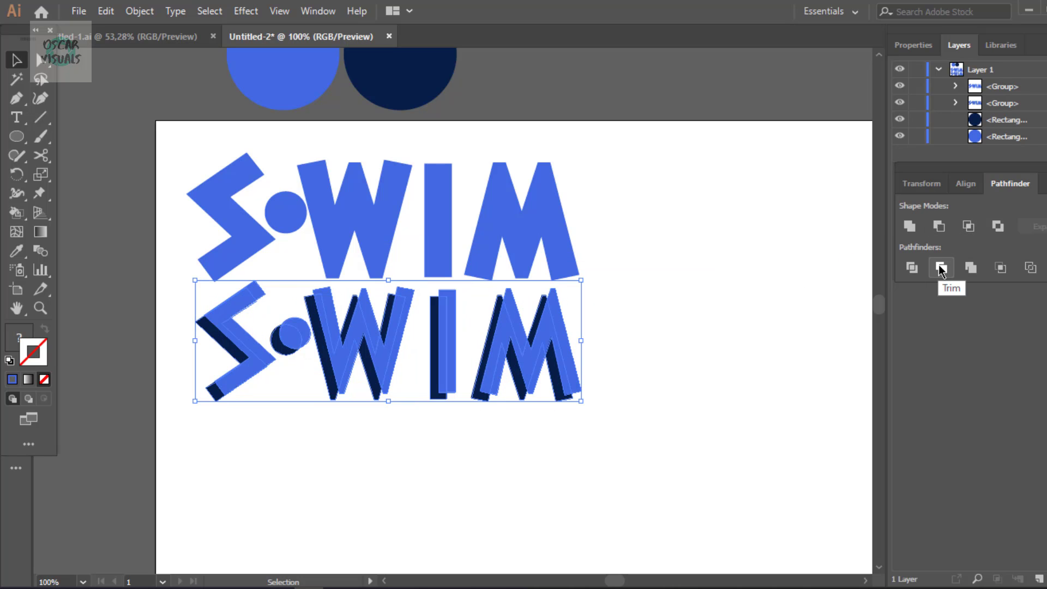
- Try blending the divided wordmarks, undo back to the original pair, and try Merge on it
left_click(135, 15)
mouse_move(257, 380)
left_click(423, 382)
key("ctrl+z")
key("ctrl+z")
left_click(971, 268)
key("ctrl+z")
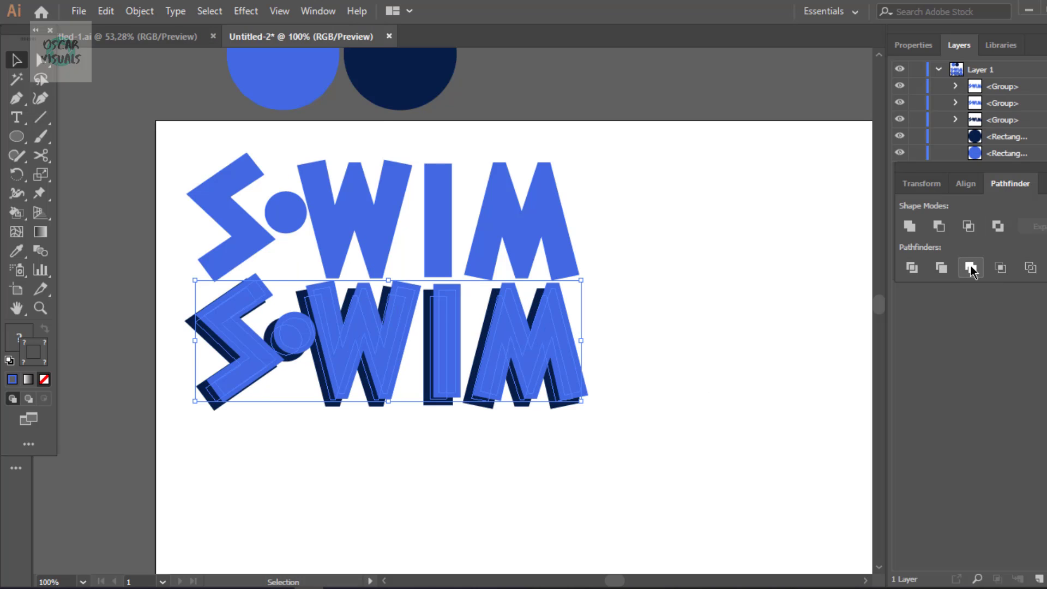
- Undo the earlier moves of the lower wordmarks until the navy one sits offset up and left behind the blue one
key("ctrl+z")
key("ctrl+z")
key("ctrl+z")
key("ctrl+z")
key("ctrl+z")
key("ctrl+z")
key("ctrl+z")
key("ctrl+z")
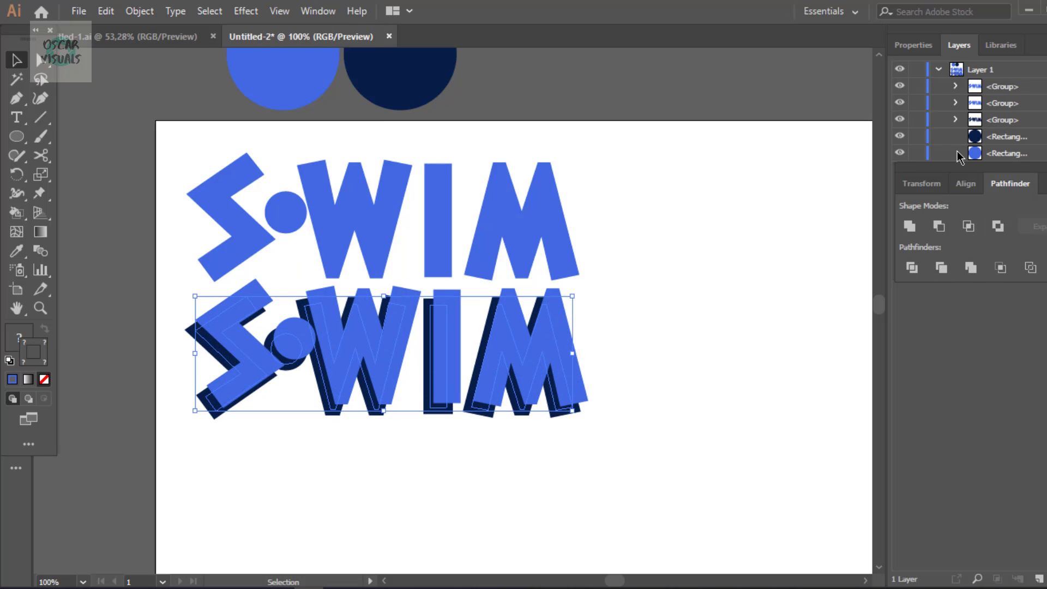
key("ctrl+z")
key("ctrl+z")
key("ctrl+z")
key("ctrl+z")
key("ctrl+z")
key("ctrl+z")
key("ctrl+z")
key("ctrl+z")
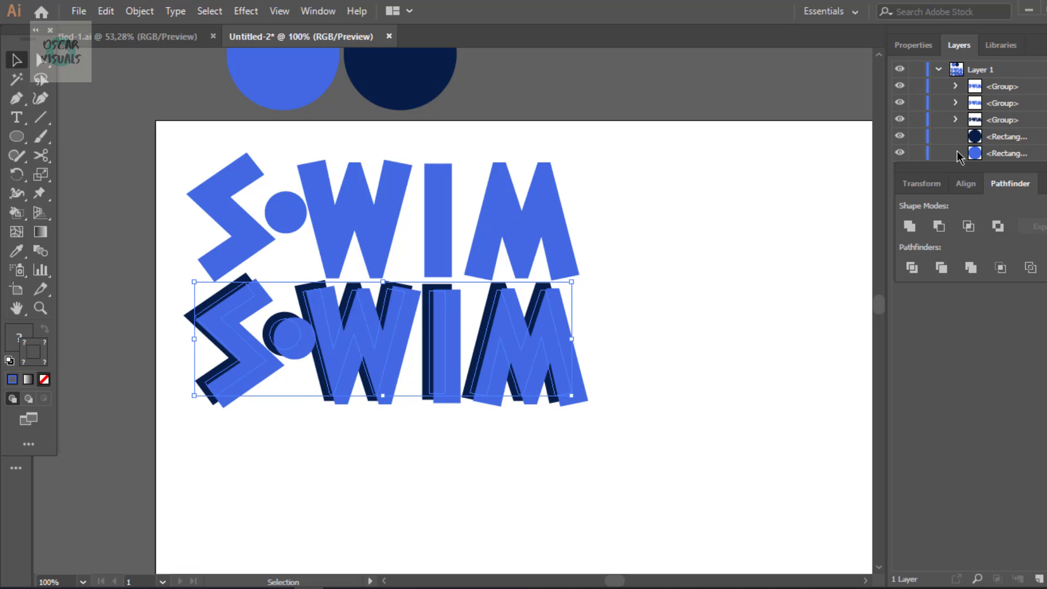
key("ctrl+z")
- Try blending the lower blue wordmark, with its fill and stroke set to none
left_click(137, 11)
mouse_move(245, 383)
left_click(425, 380)
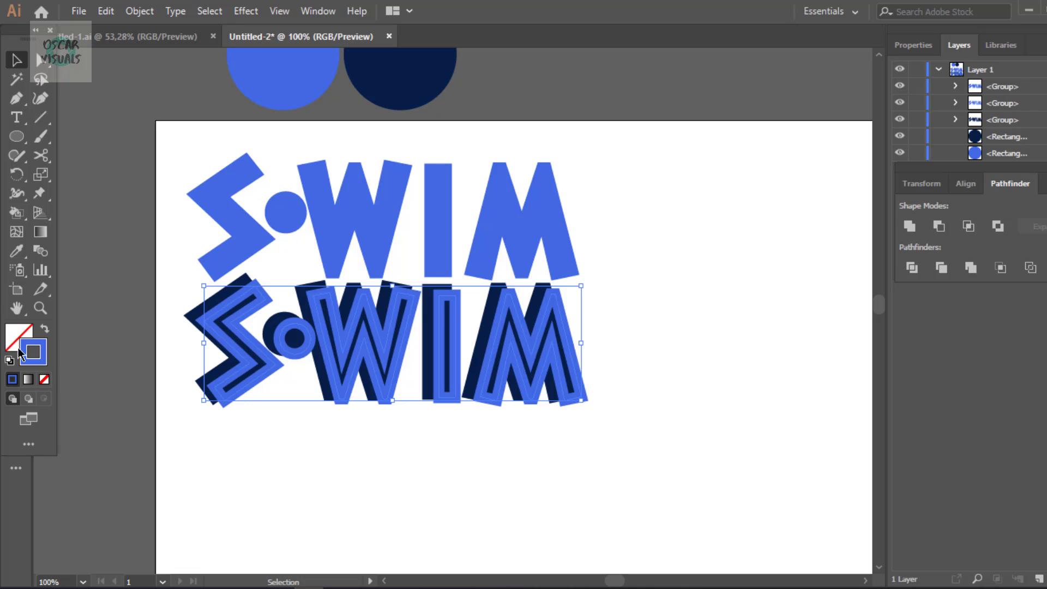
left_click(922, 49)
left_click(903, 242)
left_click(731, 387)
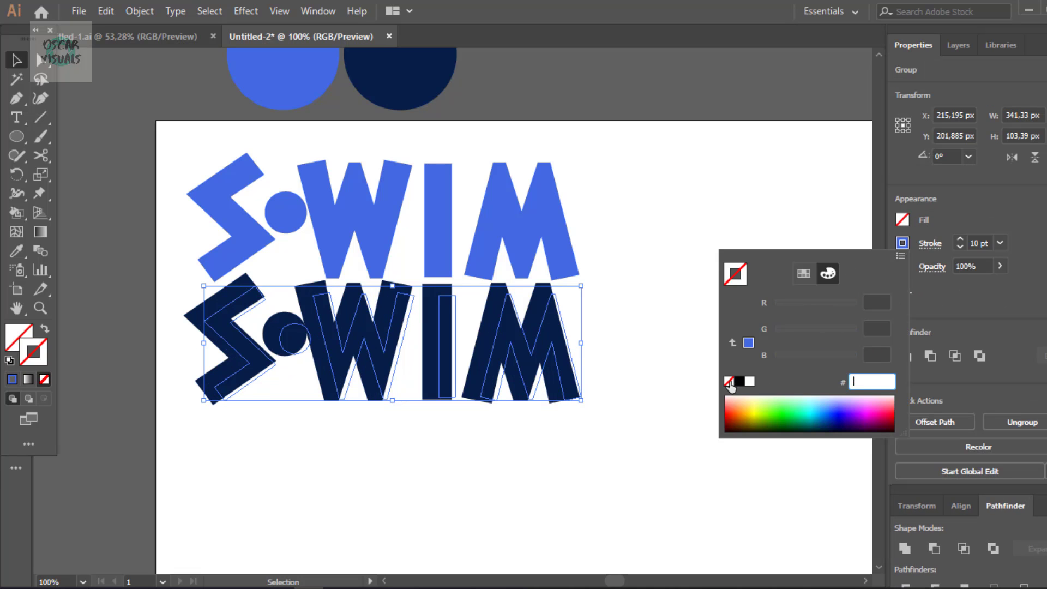
- Try making a blend from the unfilled, strokeless wordmark, then undo back to its blue fill and stroke
left_click(140, 11)
mouse_move(245, 381)
left_click(425, 379)
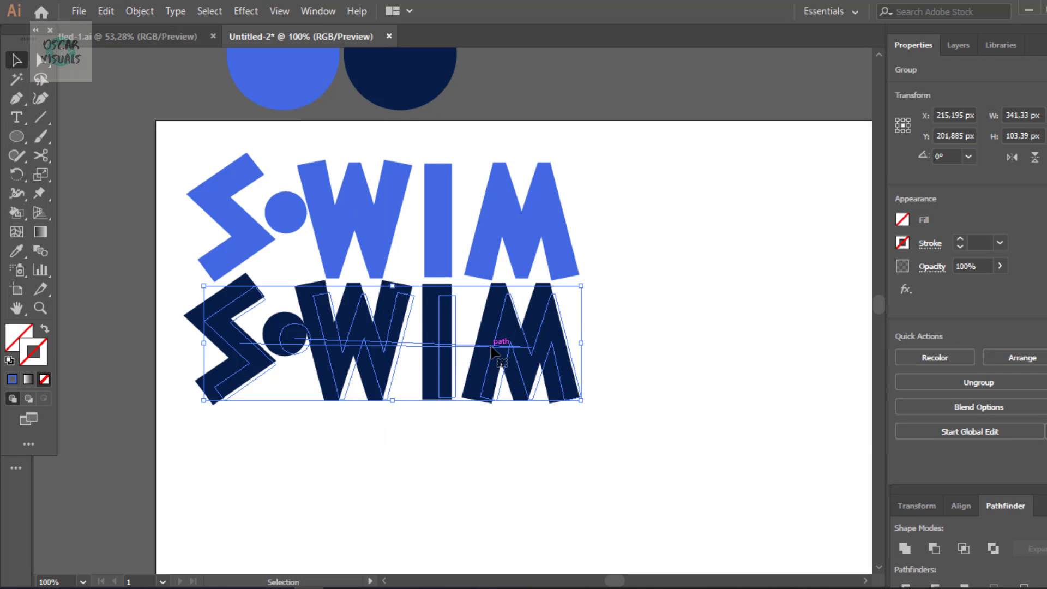
left_click(17, 337)
left_click(925, 78)
key("ctrl+z")
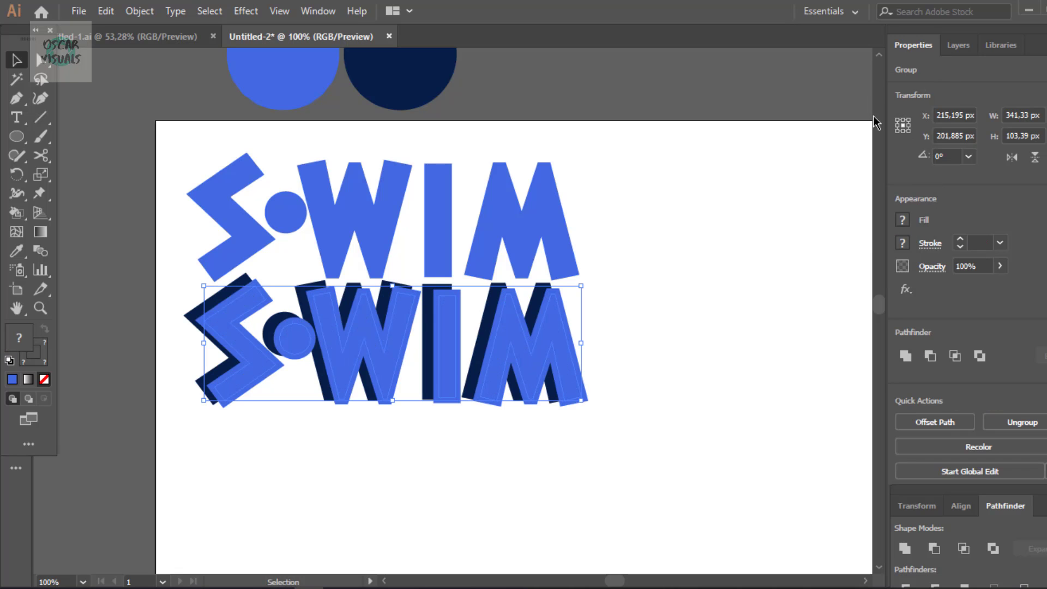
- Move the two lower wordmarks further down and duplicate the top blue wordmark slightly up and to the left
left_click_drag(516, 369, 518, 515)
left_click_drag(187, 148, 595, 295)
left_click_drag(385, 226, 375, 222)
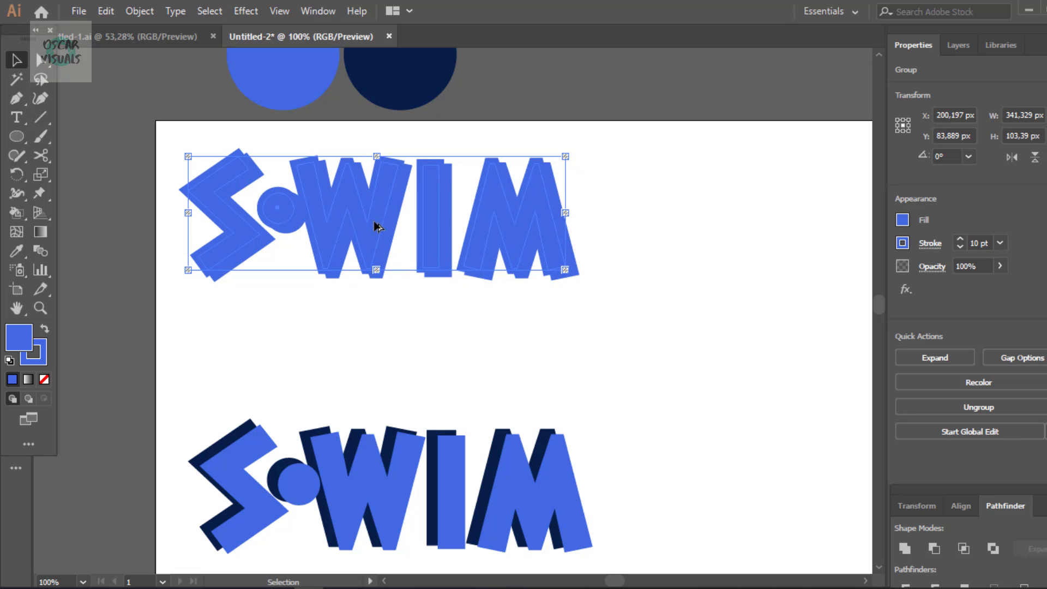
- Remove the stroke from the duplicate and from the original top blue wordmark
left_click(903, 243)
left_click(729, 382)
left_click(449, 216)
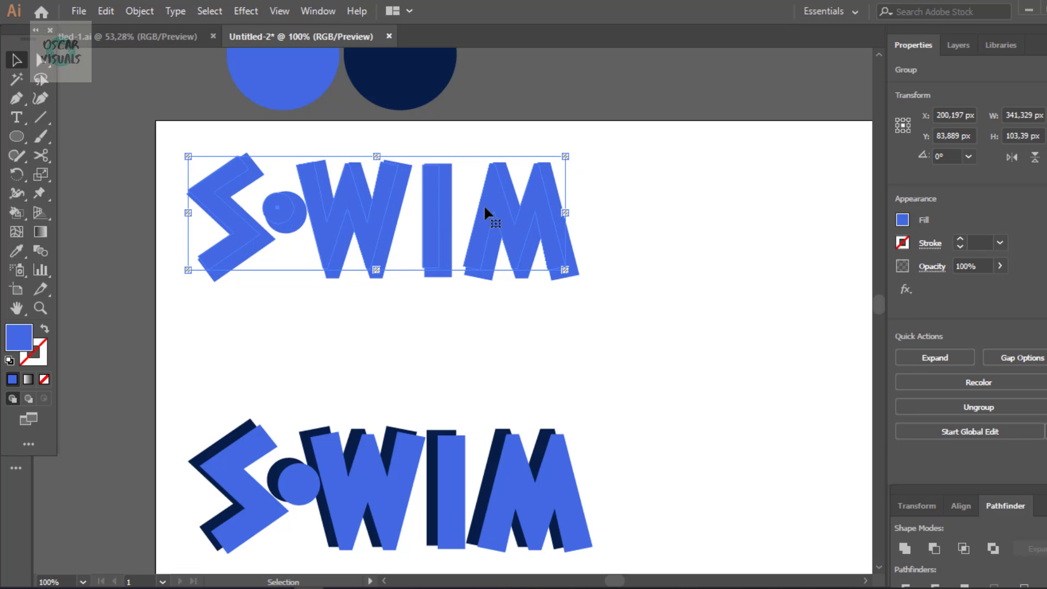
left_click(959, 45)
left_click(1046, 103)
left_click(914, 45)
left_click(902, 243)
left_click(729, 383)
left_click(916, 179)
- Try the Unite shape mode on the original top wordmark, then on it together with its duplicate
left_click(905, 549)
left_click(674, 323)
left_click_drag(967, 491, 980, 491)
left_click(959, 46)
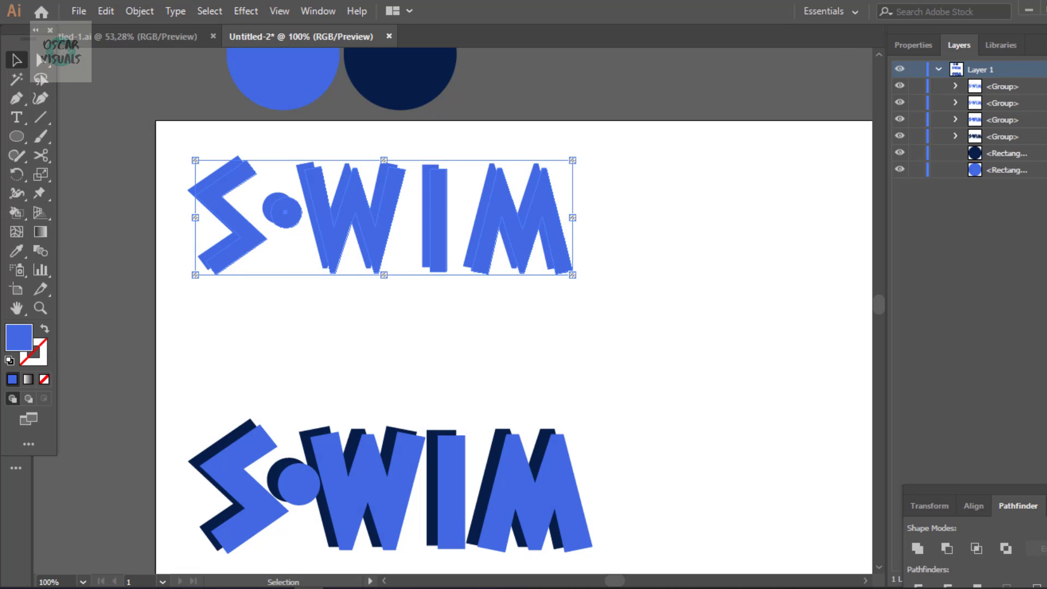
left_click(1046, 86, "shift")
left_click(918, 549)
left_click(689, 327)
- Try Unite on all the artwork, undo it, and try it again on only the two top wordmarks
key("ctrl+a")
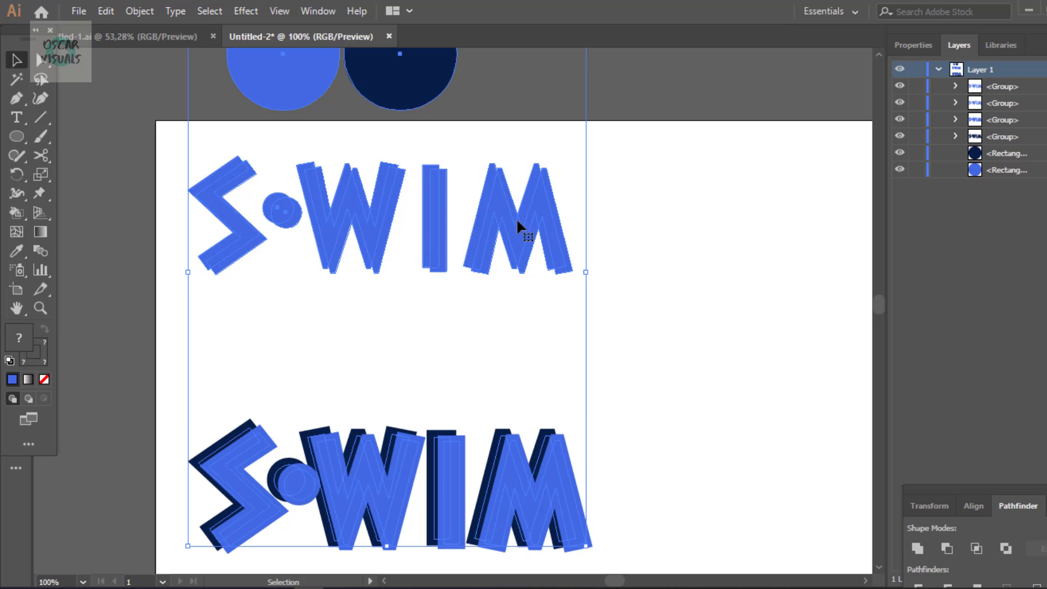
left_click(918, 549)
key("ctrl+z")
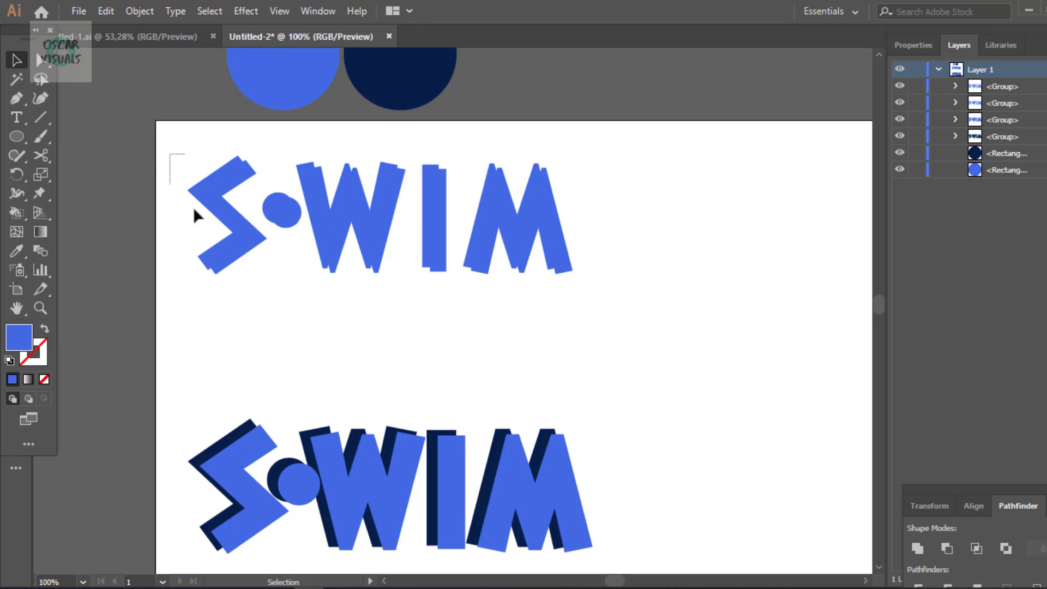
left_click_drag(168, 152, 625, 305)
left_click(918, 549)
left_click(677, 321)
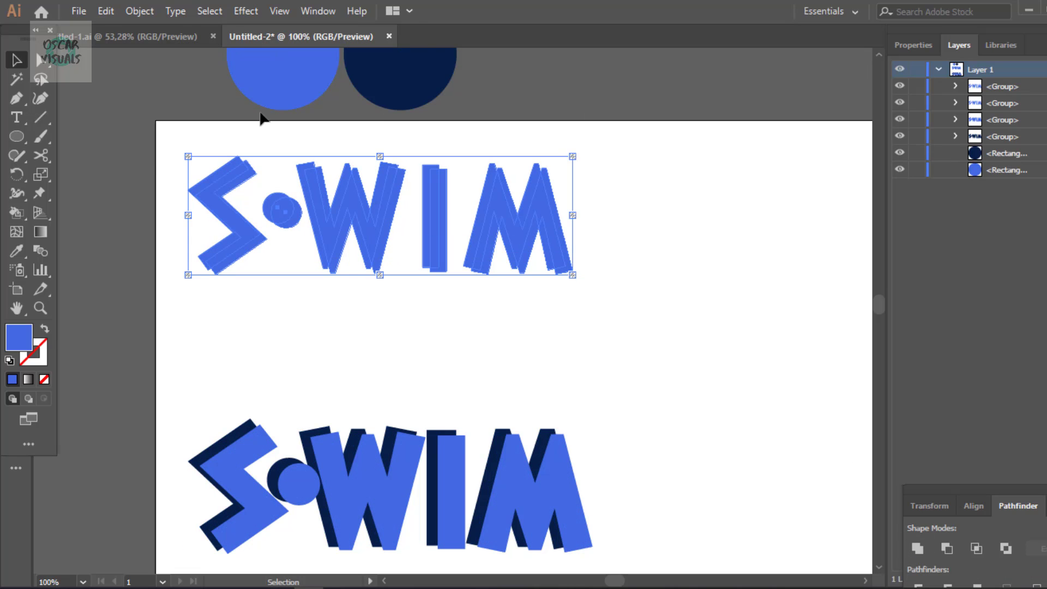
- Recolour the duplicate top wordmark navy by sampling the navy circle with the Eyedropper
left_click(266, 129)
left_click(224, 165)
left_click(17, 251)
left_click(998, 103)
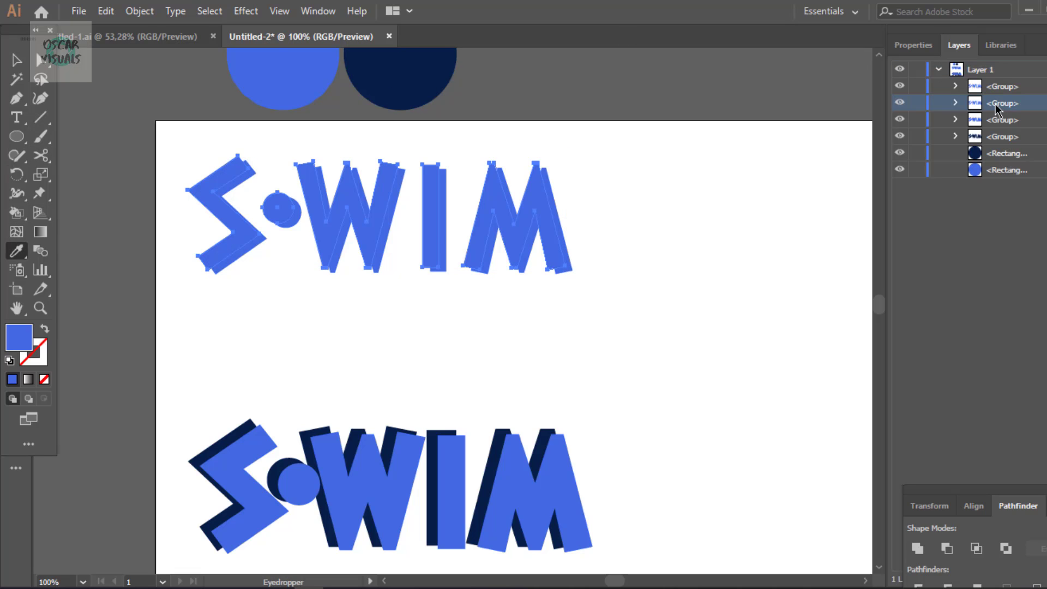
left_click(420, 94)
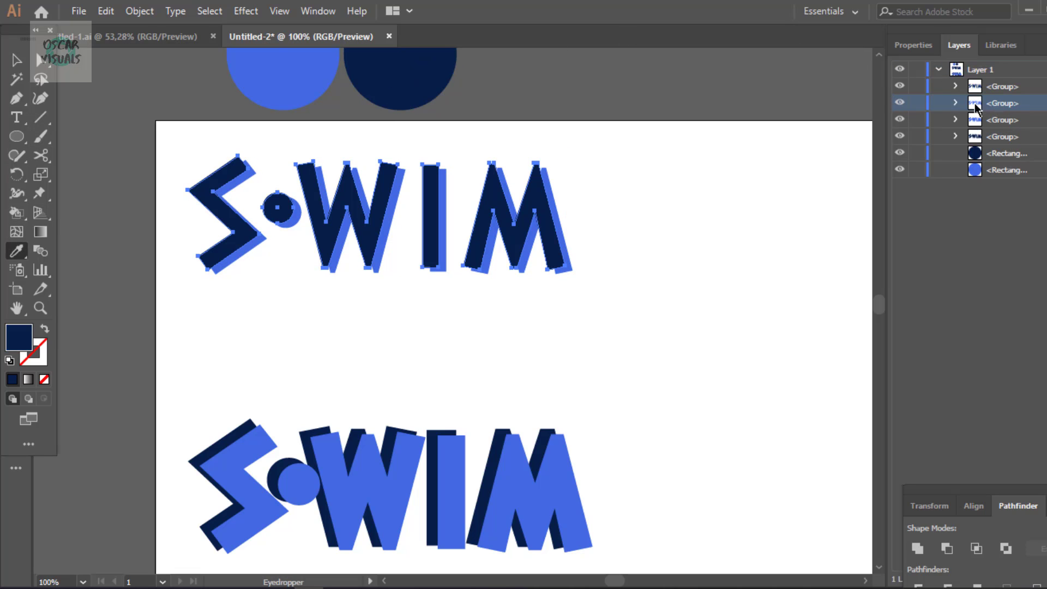
- Reorder the wordmark groups so the blue top wordmark sits in front of its navy duplicate
left_click_drag(975, 103, 974, 127)
left_click_drag(1034, 88, 1008, 102)
left_click(1020, 103)
left_click(1006, 104)
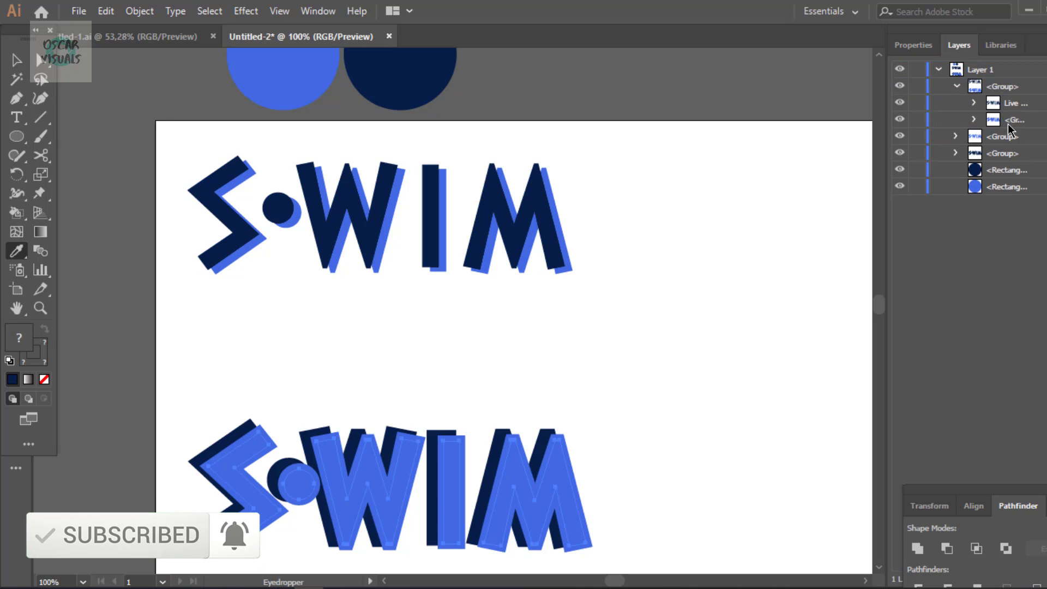
left_click_drag(1010, 134, 978, 80)
left_click(826, 95)
key("ctrl+z")
left_click(989, 104)
- Hide the lower blue and navy wordmarks to isolate the top pair
key("v")
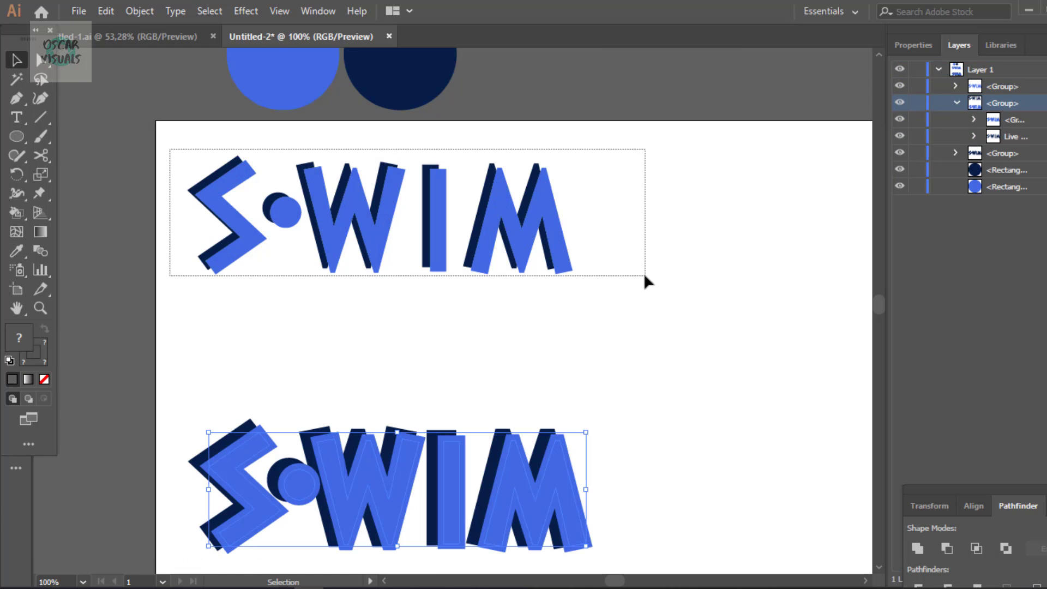
left_click(676, 297)
left_click(1016, 121)
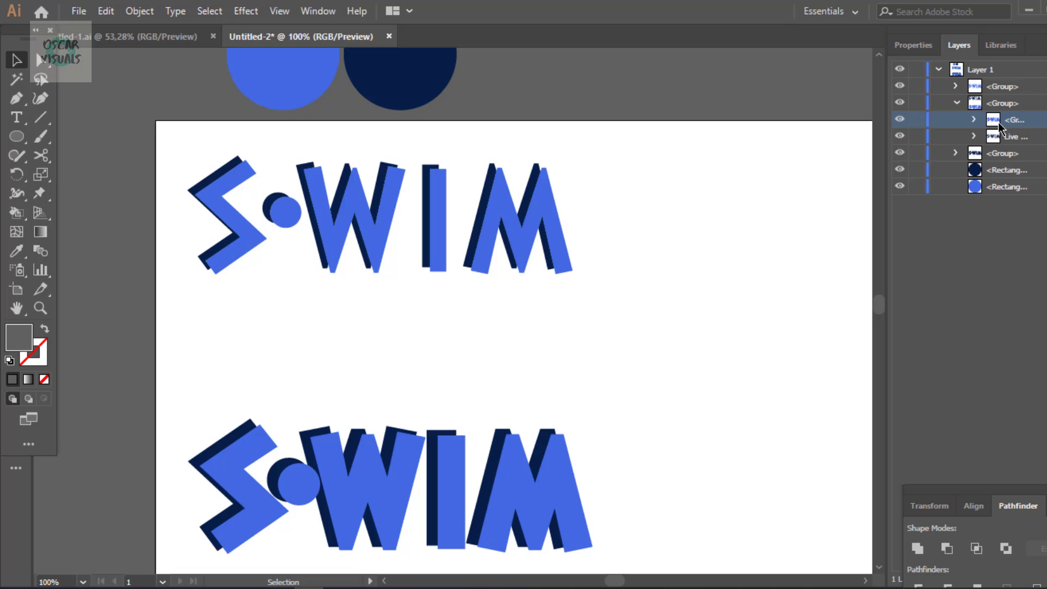
left_click(900, 120)
left_click_drag(174, 148, 262, 238)
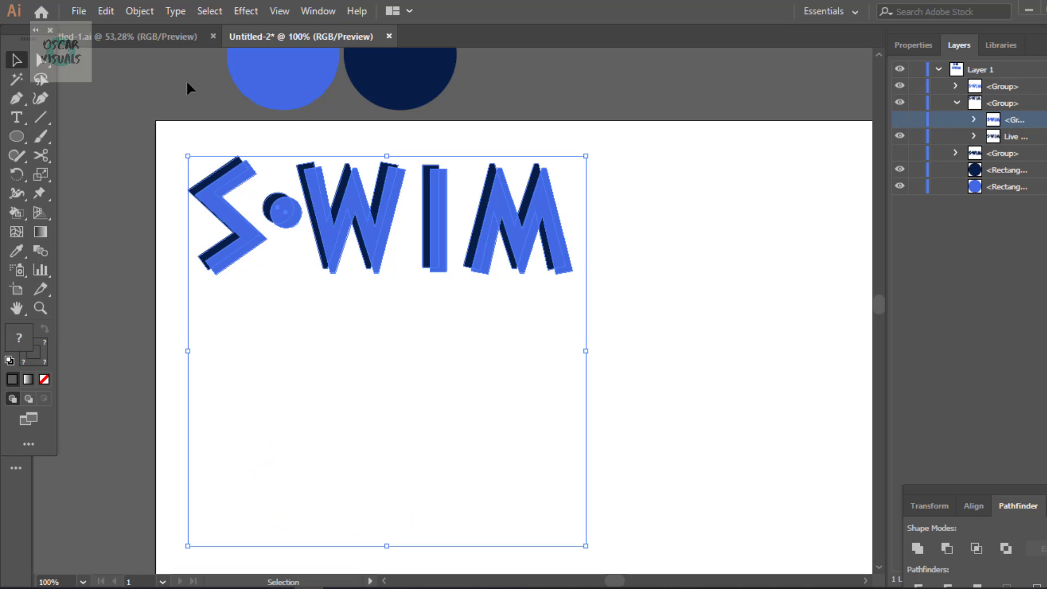
left_click(1044, 120)
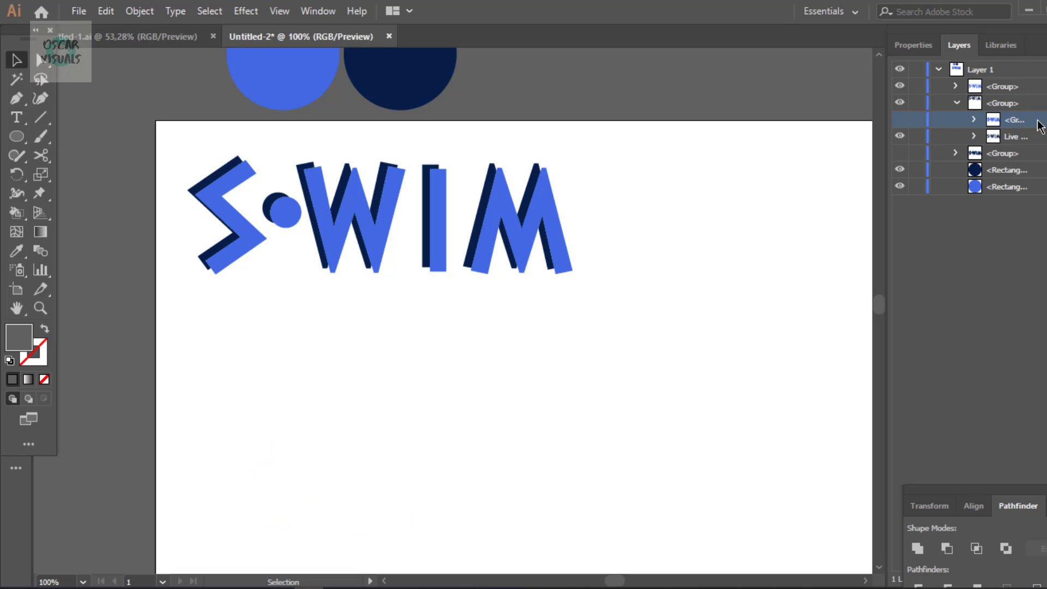
- Show the lower blue wordmark again, select all its letters and delete them
left_click(899, 120)
left_click(558, 438)
left_click(607, 418)
key("a")
left_click_drag(197, 420, 613, 517)
key("Delete")
- Select the blue and navy top wordmarks and make a blend between them
scroll(615, 417, "up", 5)
left_click_drag(174, 198, 600, 350)
left_click(139, 11)
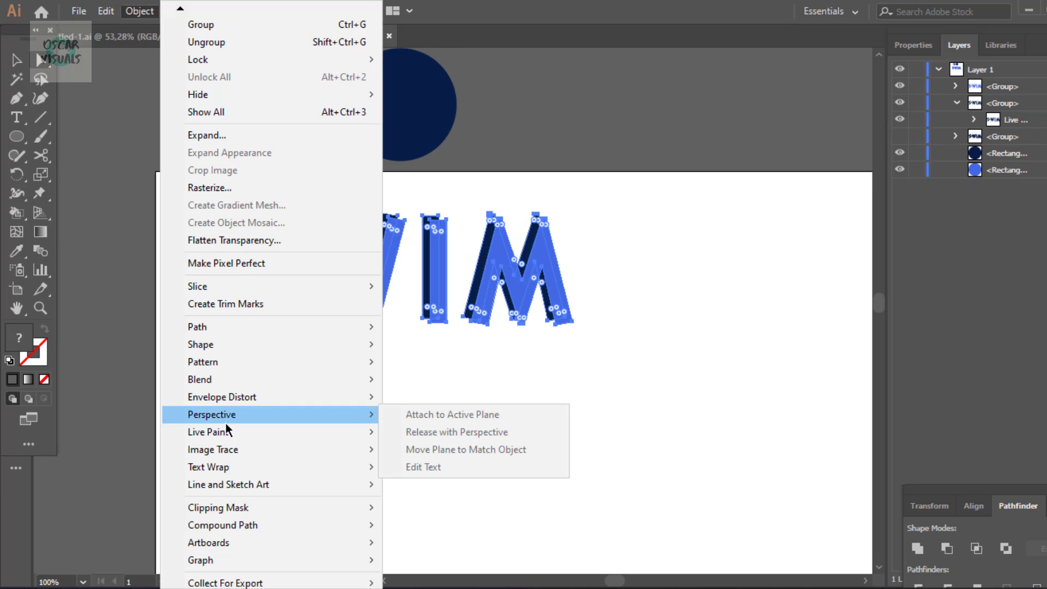
mouse_move(232, 380)
left_click(406, 384)
left_click(657, 366)
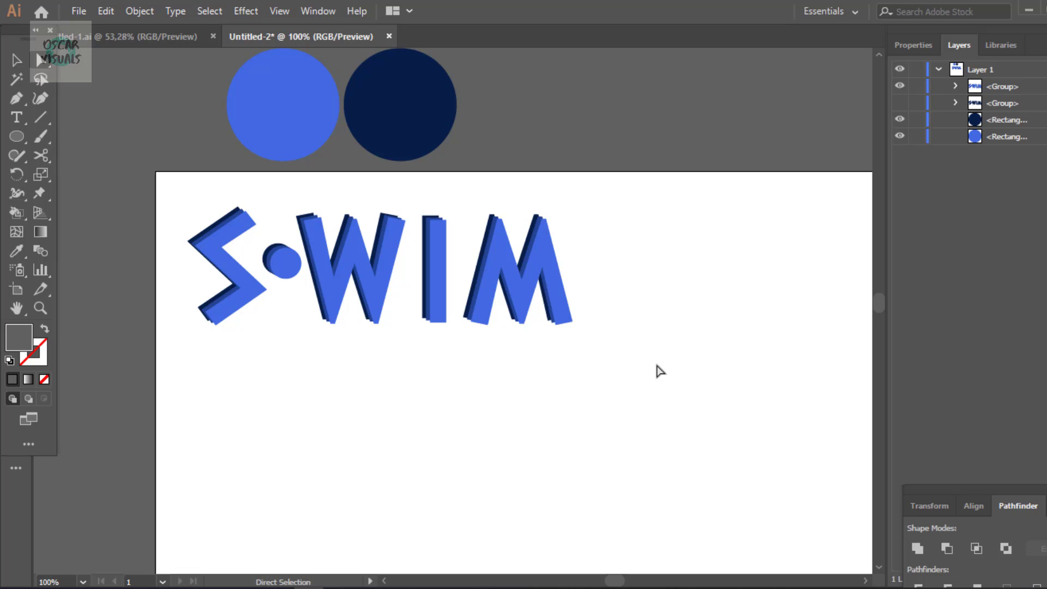
- Extend the Pathfinder panel upward to reveal all its options and try Unite on the blended wordmark
left_click_drag(967, 495, 956, 365)
left_click(908, 418)
left_click(686, 327)
left_click(438, 273)
left_click(644, 273)
- Expand the blend group in the layer list, select its two wordmarks and try uniting them
left_click(956, 87)
left_click(956, 86)
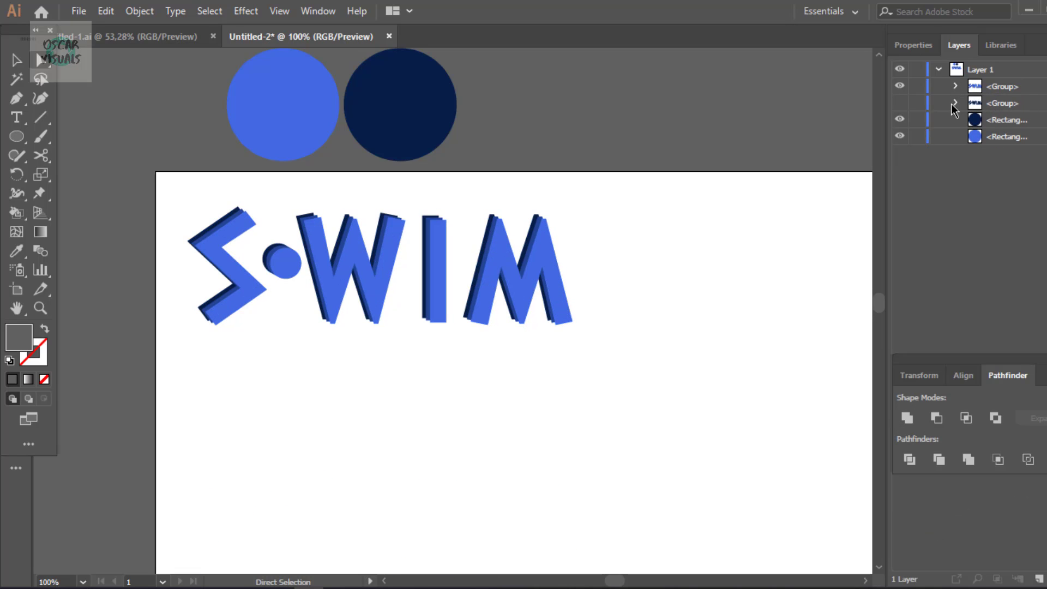
left_click(957, 86)
left_click(957, 86)
left_click(956, 87)
left_click(974, 102)
left_click(1046, 119)
left_click(1046, 136, "shift")
left_click(906, 419)
left_click(674, 322)
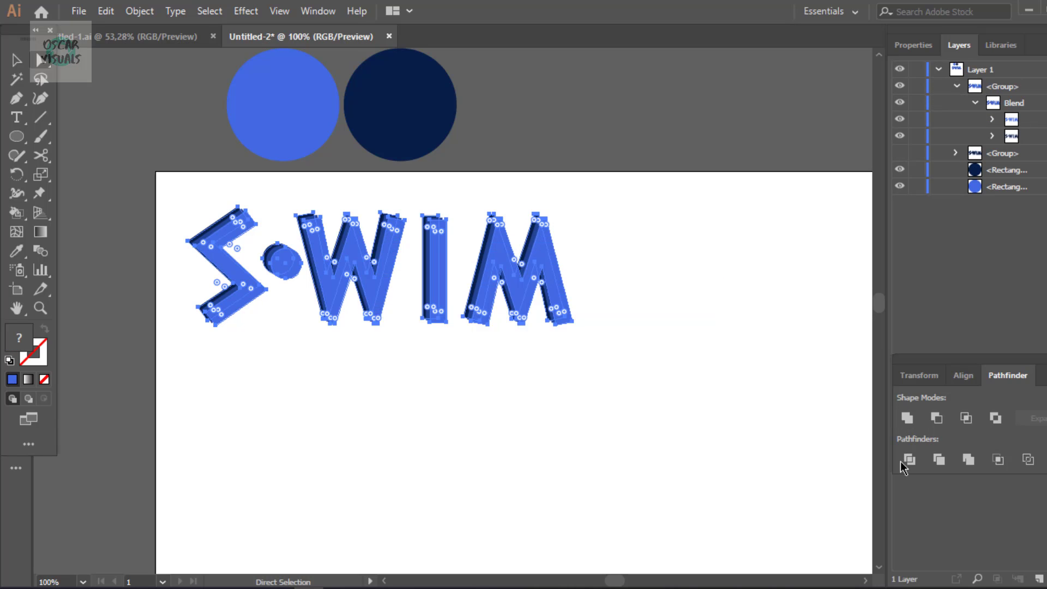
- Undo the blend of the top wordmarks and delete the artwork below them
key("ctrl+a")
left_click_drag(163, 209, 671, 338)
key("v")
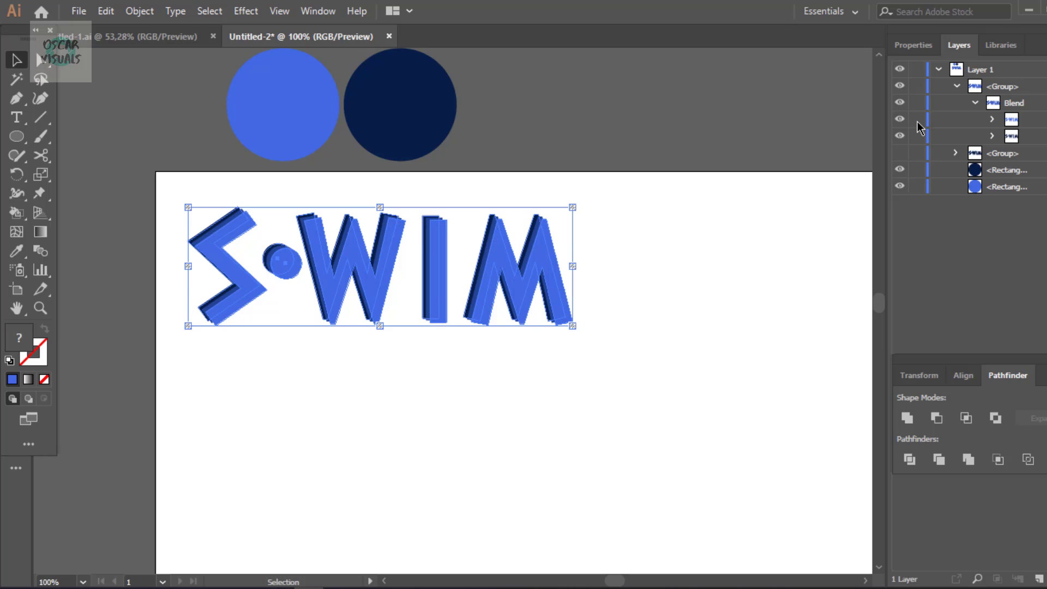
key("ctrl+z")
key("ctrl+z")
key("a")
left_click_drag(178, 449, 674, 454)
key("Delete")
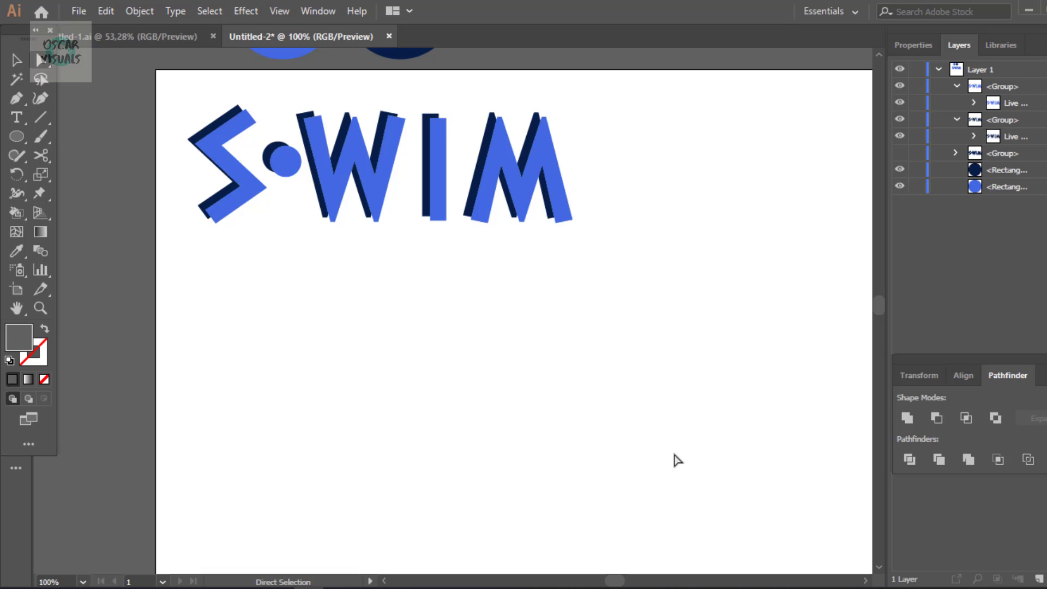
- Add the text SWIM in black below the two-tone wordmark
left_click(16, 118)
left_click(302, 385)
type("SWIM")
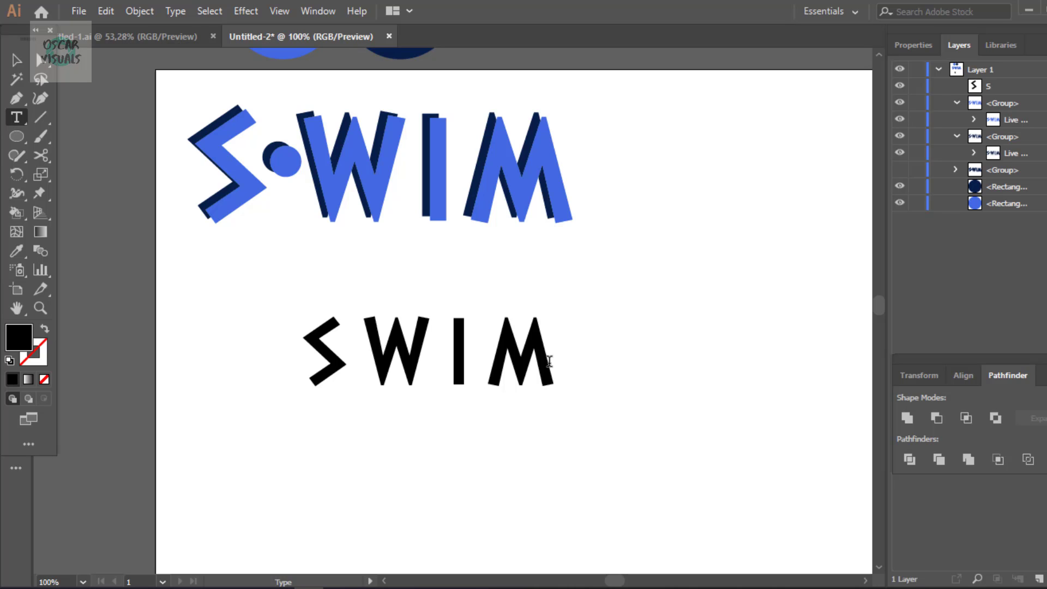
- Select the overlapping blue and navy wordmarks and make a blend between them
key("Escape")
scroll(365, 341, "up", 3)
key("a")
left_click_drag(186, 216, 612, 375)
left_click(140, 11)
mouse_move(273, 379)
left_click(441, 380)
- Set the wordmark blend's spacing to Specified Steps with 700 steps, oriented to the page
left_click(140, 11)
mouse_move(241, 379)
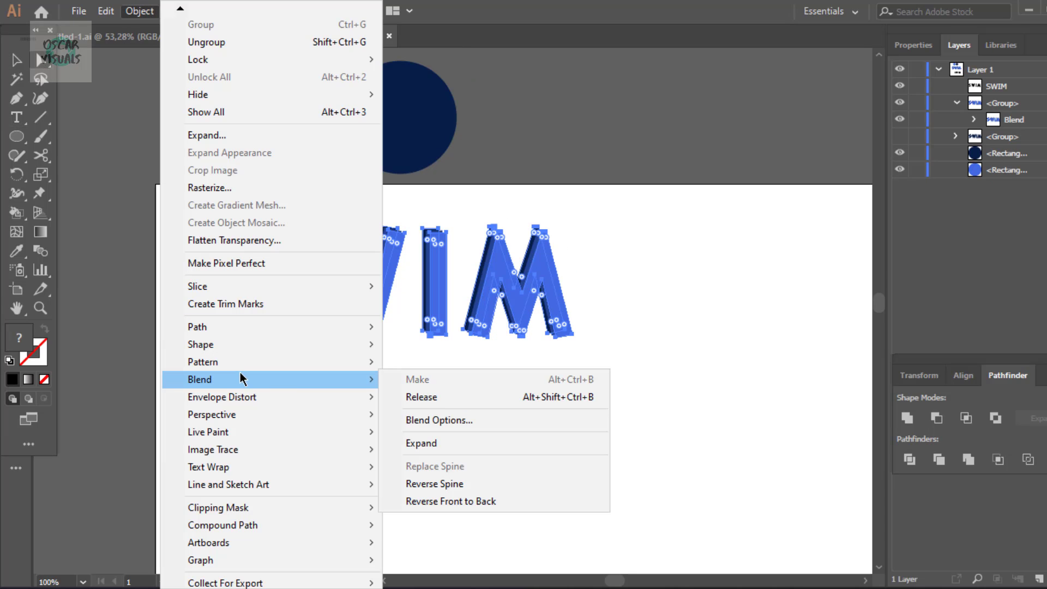
left_click(441, 420)
left_click(638, 266)
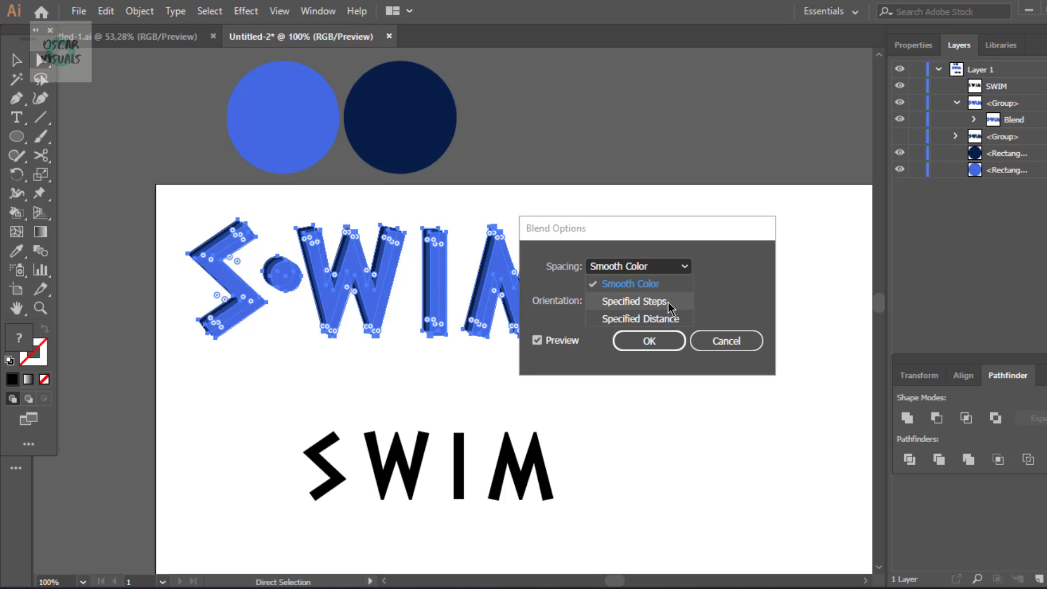
left_click(671, 308)
left_click(601, 302)
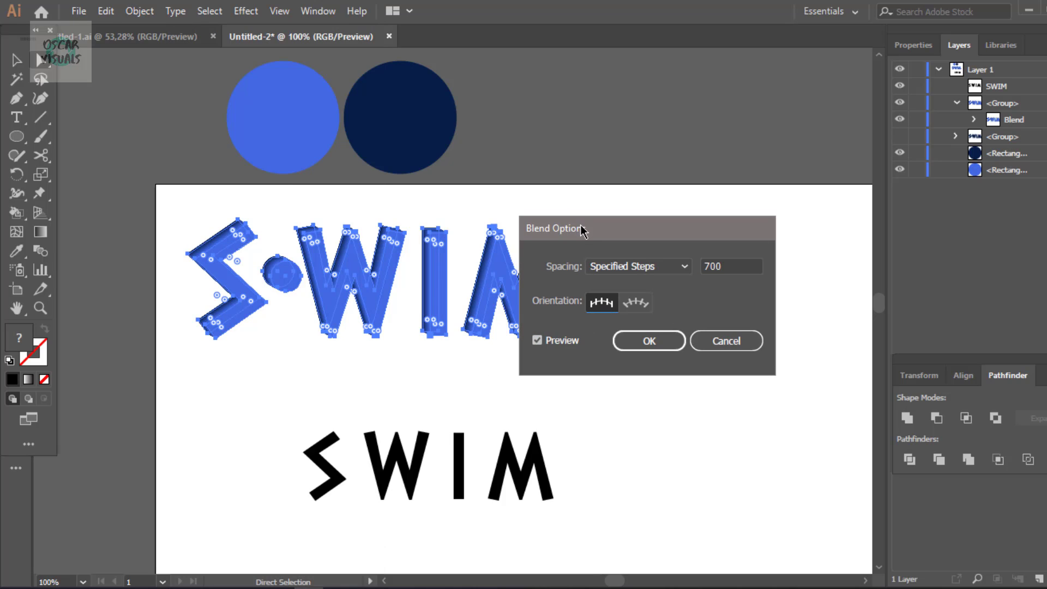
left_click(637, 339)
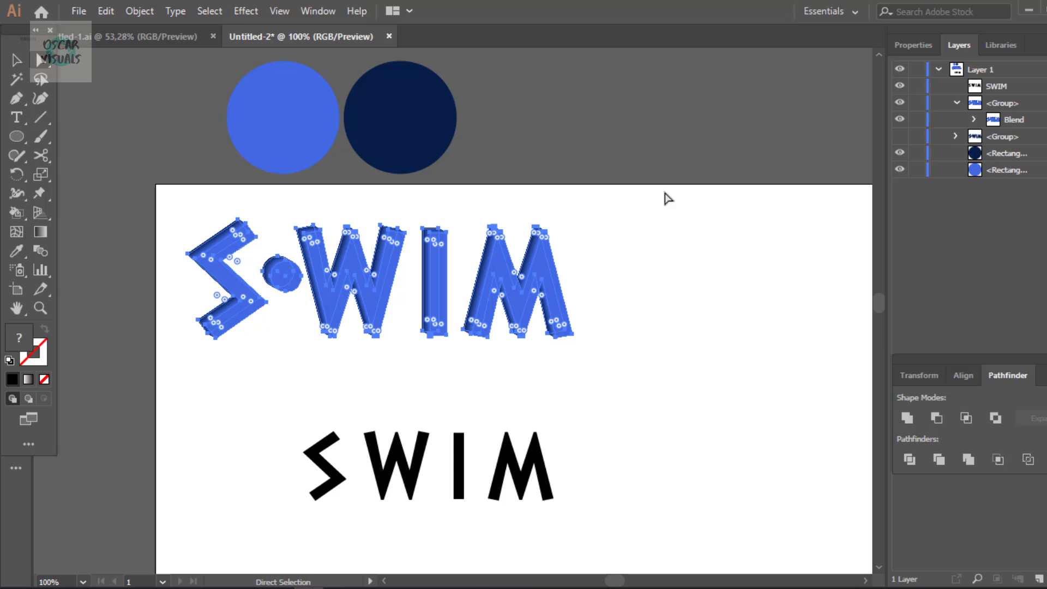
- Undo the blend options and the blend of the two wordmarks
left_click(690, 145)
key("ctrl+z")
key("ctrl+z")
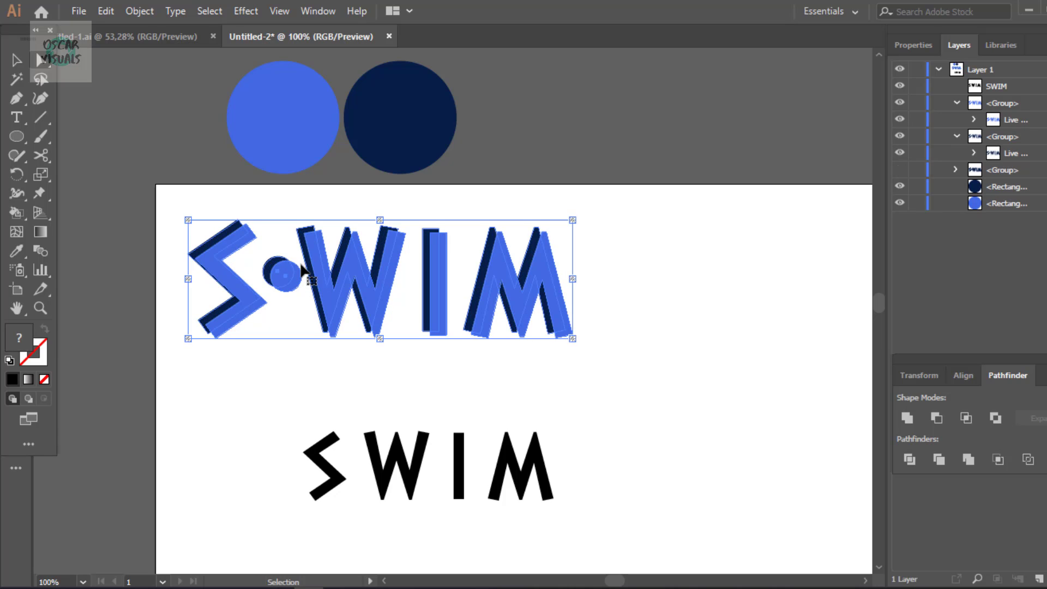
- Select only the navy wordmark and nudge it farther left and slightly up behind the blue one
left_click(1009, 153)
key("v")
left_click(210, 229)
left_click(311, 230)
left_click(282, 239)
left_click(1046, 154)
key("Left")
key("Left")
key("Left")
key("Left")
key("Left")
key("Left")
key("Up")
key("Up")
- Make a blend between the blue wordmark and the more widely offset navy wordmark
key("a")
left_click_drag(164, 212, 267, 354)
left_click(140, 11)
mouse_move(369, 379)
left_click(421, 379)
- Set the blend spacing to Specified Steps with 9999 steps, oriented to the page and with the preview on
left_click(140, 11)
mouse_move(327, 378)
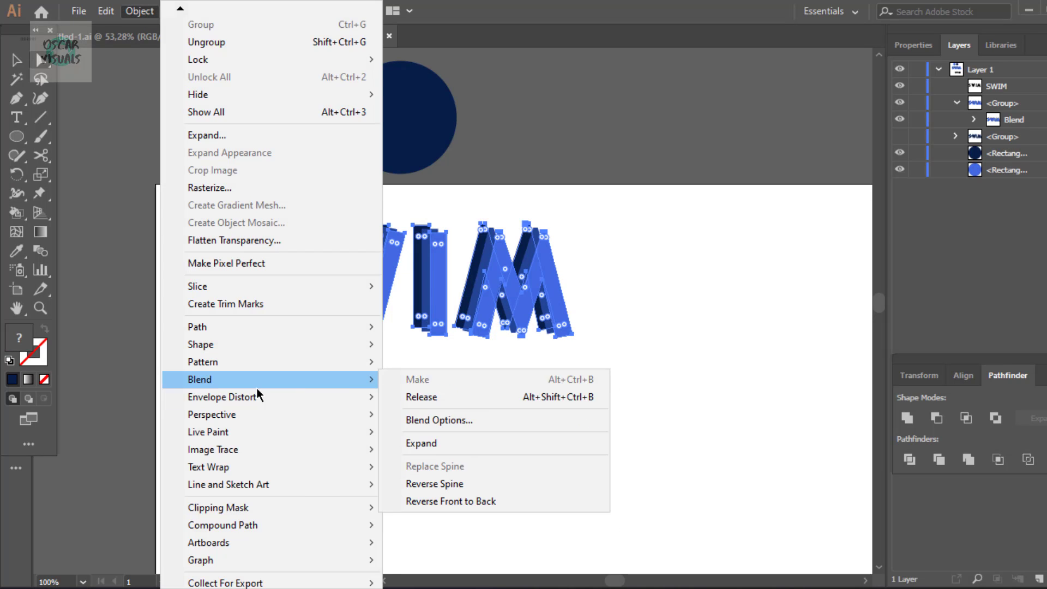
left_click(440, 419)
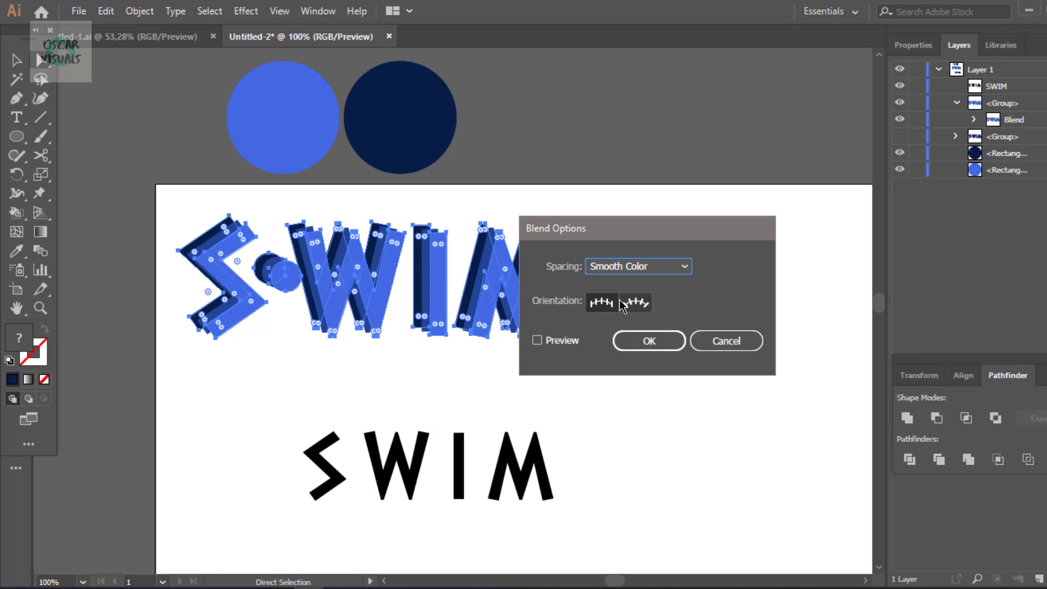
left_click(692, 304)
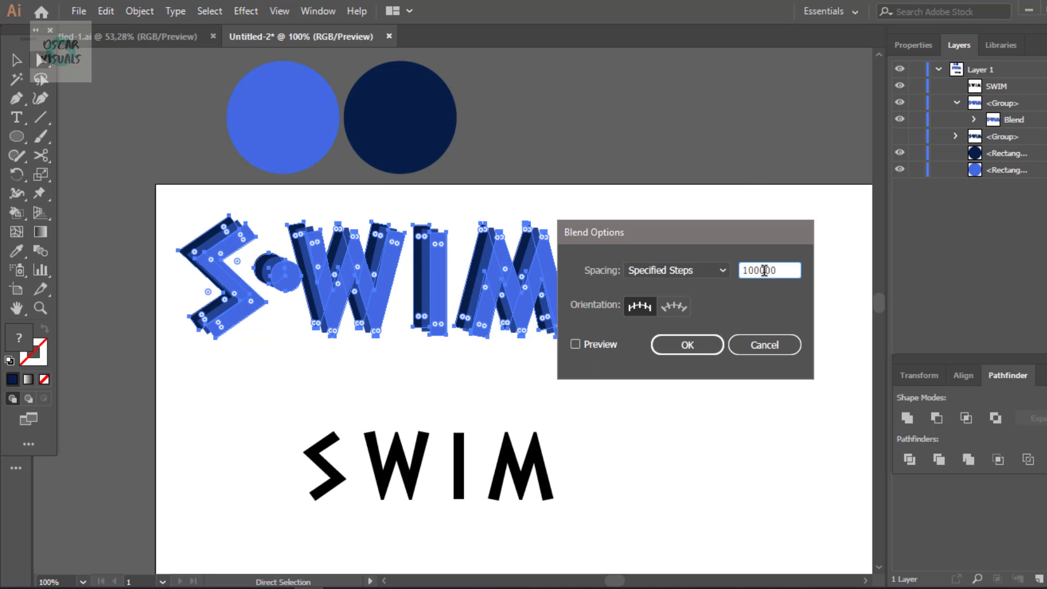
type("100000")
left_click(639, 307)
left_click(575, 345)
left_click_drag(658, 232, 678, 222)
double_click(797, 257)
key("BackSpace")
type("9999")
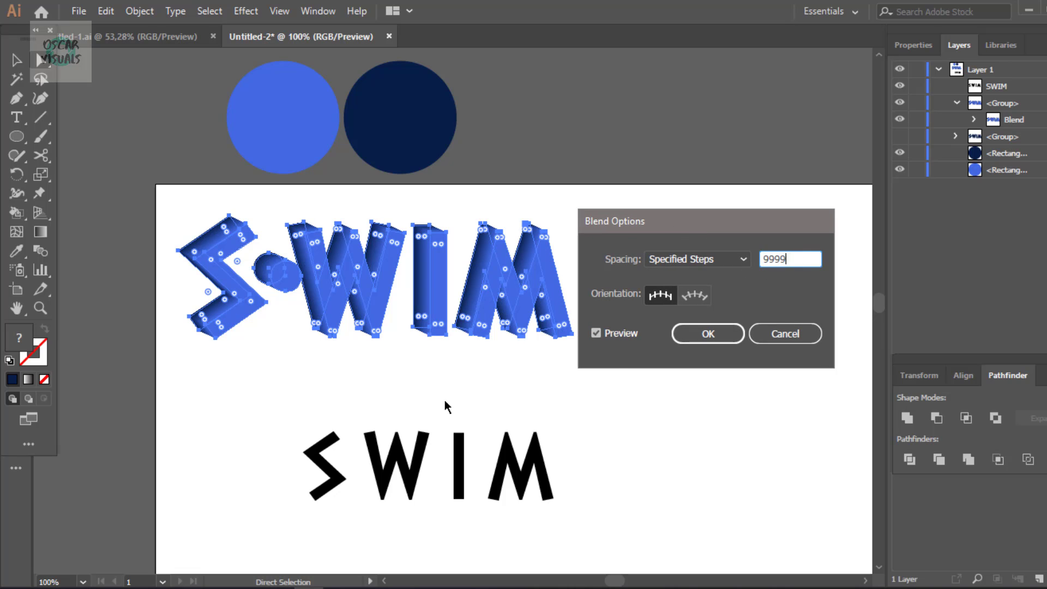
left_click(714, 336)
- Delete the black SWIM text below the blended wordmark
left_click(669, 167)
left_click_drag(277, 410, 620, 524)
key("Delete")
- Collapse the blended wordmark's group in the layer list and select the whole wordmark
left_click_drag(175, 204, 631, 392)
left_click(14, 62)
left_click(274, 229)
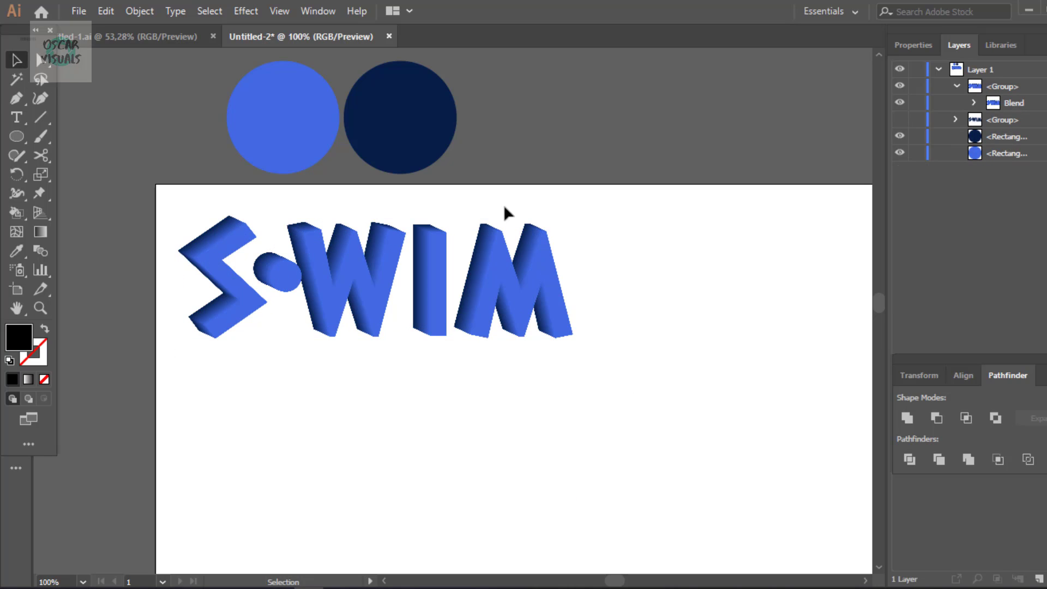
left_click(419, 262)
left_click(406, 267)
left_click(974, 103)
left_click(974, 104)
left_click(956, 86)
left_click(1046, 87)
left_click(283, 232)
left_click(463, 245)
key("Delete")
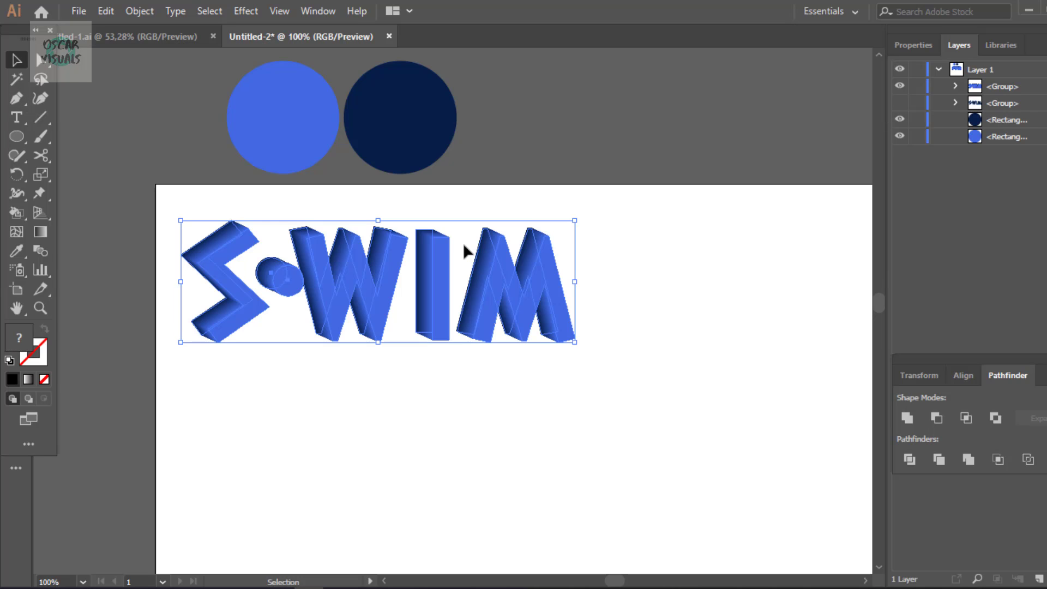
- Enlarge the blended wordmark to about twice its size and centre it on the artboard
scroll(675, 475, "down", 4)
left_click(84, 582)
left_click(87, 567)
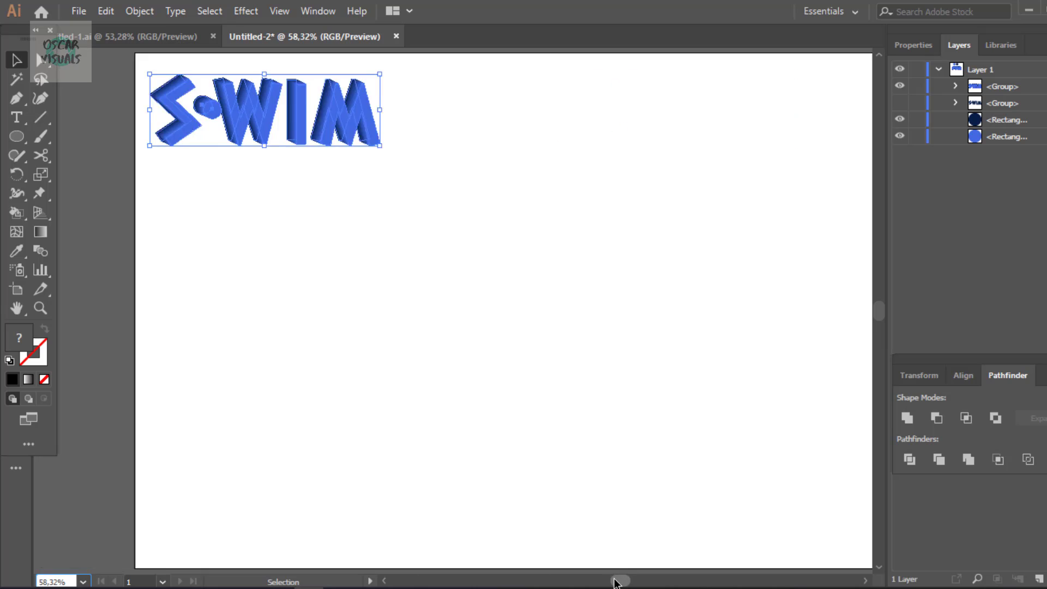
left_click(83, 582)
left_click(112, 436)
scroll(799, 341, "down", 1)
left_click_drag(411, 179, 430, 191)
left_click_drag(346, 122, 609, 198)
left_click_drag(495, 150, 630, 297)
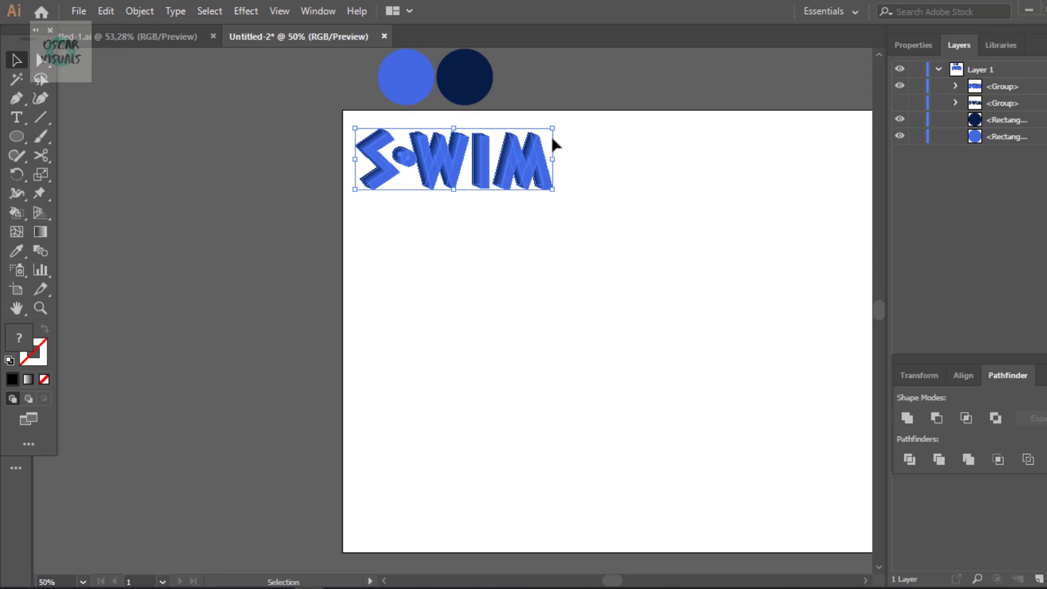
left_click(558, 143)
left_click_drag(508, 161, 756, 333)
left_click_drag(600, 299, 762, 357)
scroll(759, 357, "right", 3)
scroll(758, 357, "left", 1)
left_click_drag(544, 358, 463, 343)
- Draw a rectangle covering the whole artboard and fill it with the navy sampled from the dark circle
left_click(20, 139)
left_click(95, 137)
left_click_drag(117, 110, 824, 552)
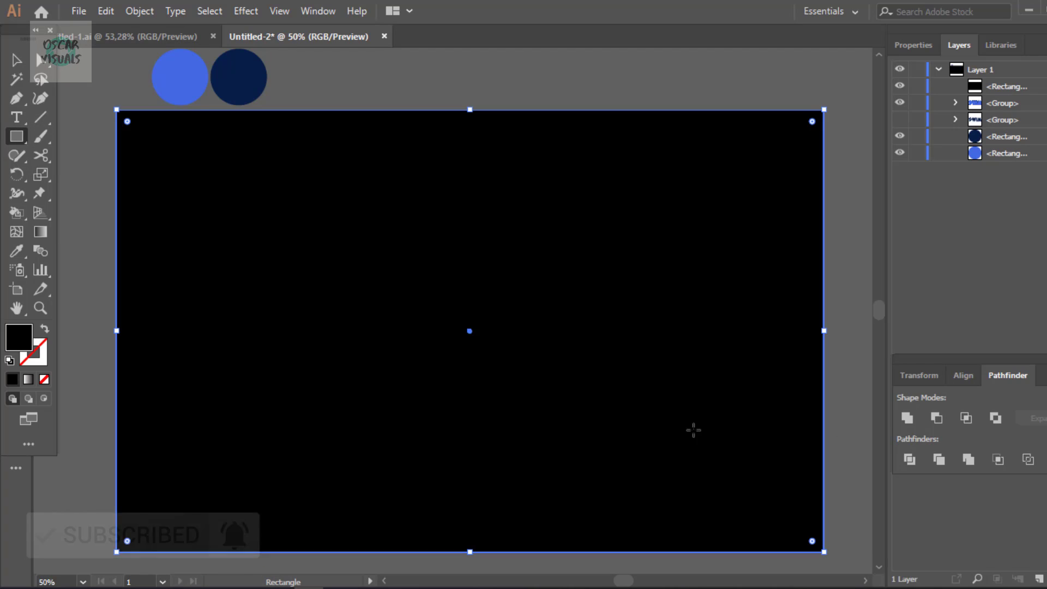
key("i")
left_click(234, 77)
- Move the navy rectangle to the bottom of the layer stack as the background and deselect everything
left_click_drag(1006, 86, 1000, 159)
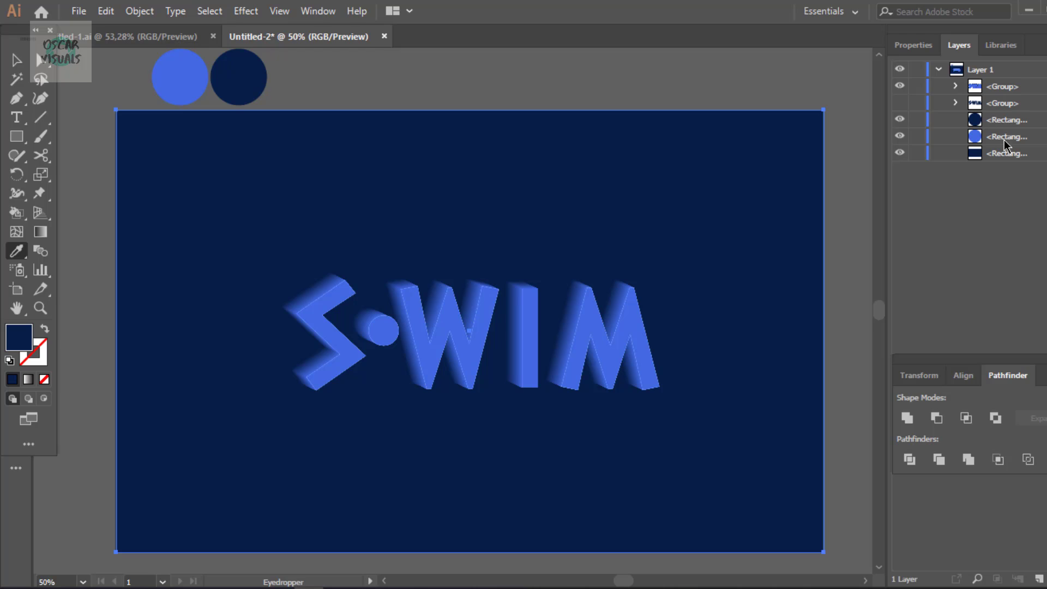
left_click(1008, 137)
left_click(1046, 136)
left_click(17, 60)
left_click_drag(379, 334, 424, 342)
left_click(611, 77)
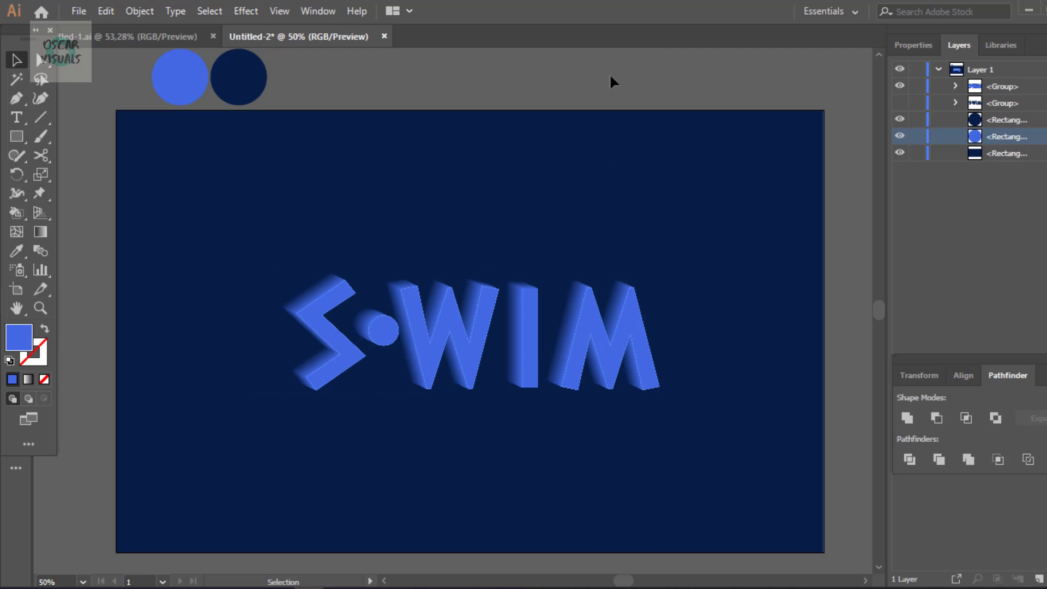
- Save the document as an Adobe Illustrator file named SWIM in the Illustrator folder
left_click(78, 11)
left_click(161, 157)
type("SWIM")
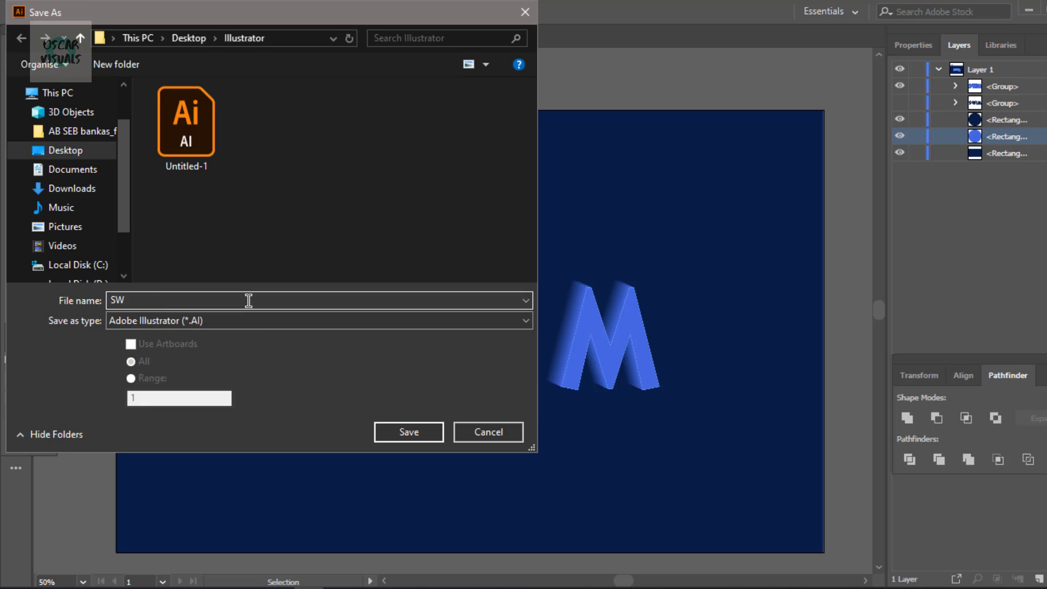
left_click(407, 434)
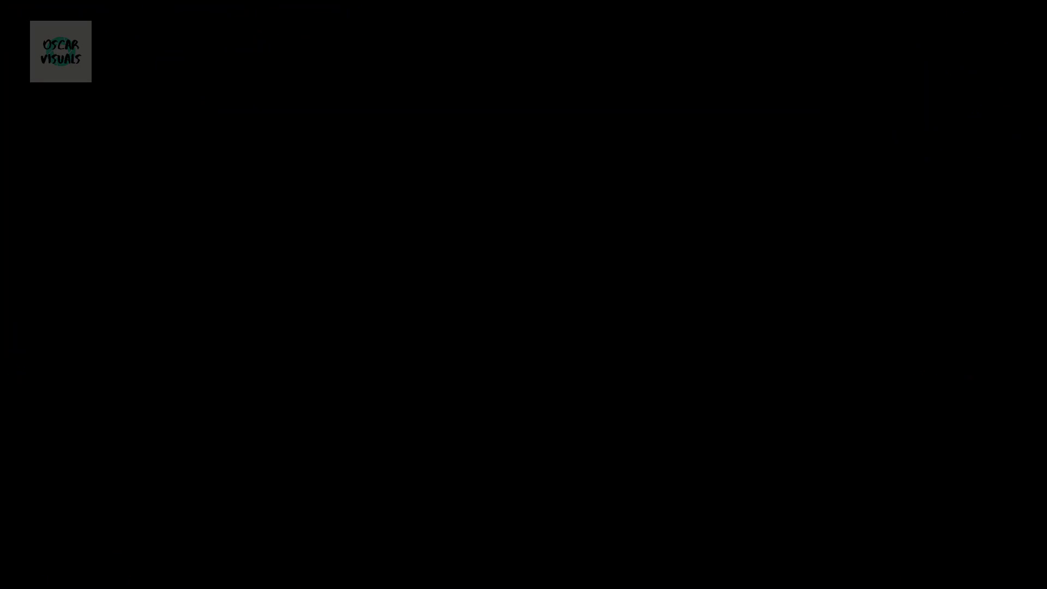